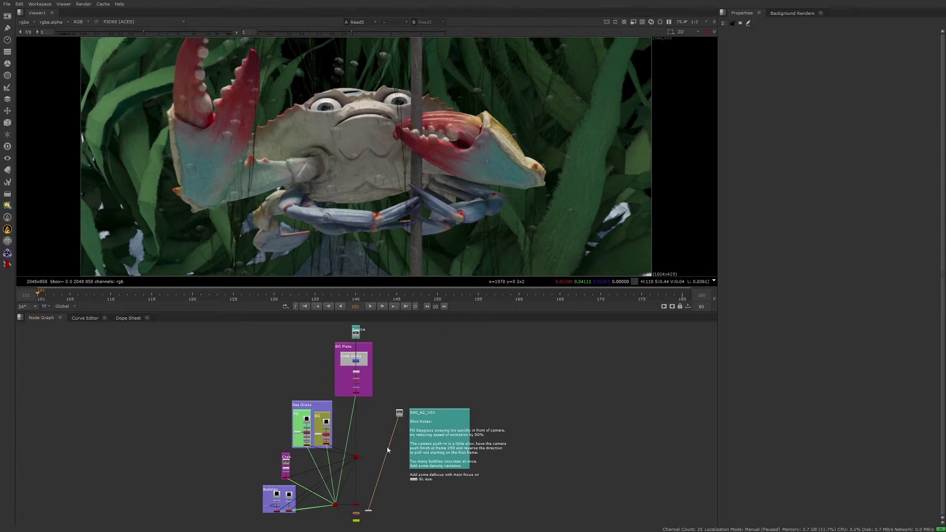
# Bring the shot notes beside the Read5 render into view and play the viewer's sequence, stopping at frame 140
pyautogui.scroll(5, 394, 456)
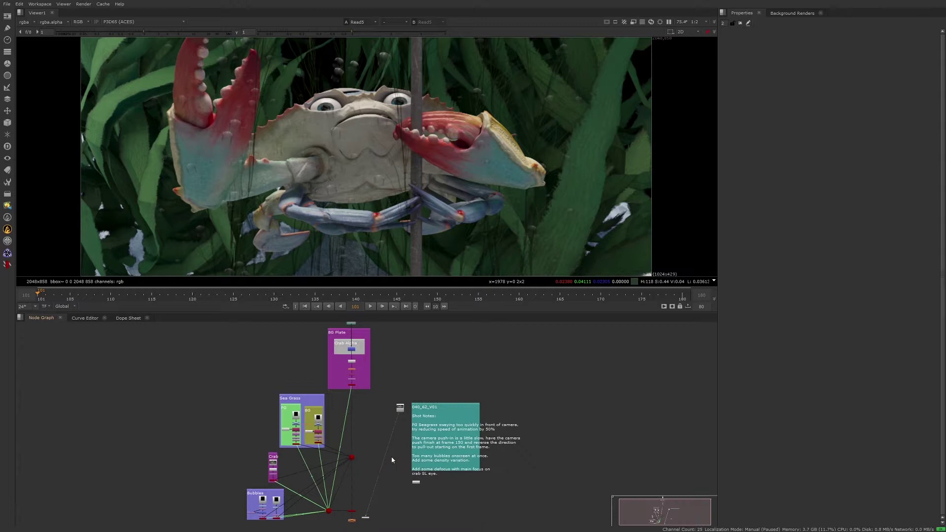
pyautogui.moveTo(405, 456); pyautogui.dragTo(379, 475, button='middle')
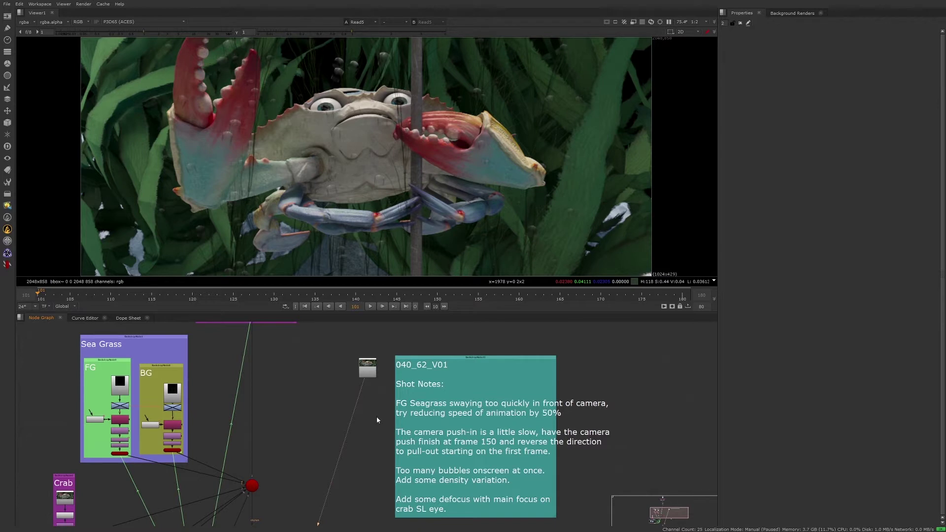
pyautogui.click(367, 373)
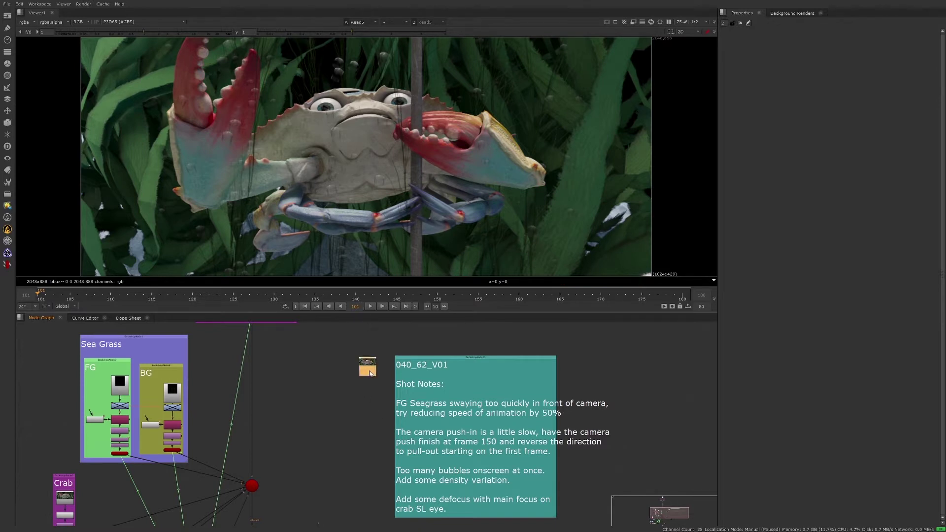
pyautogui.click(371, 307)
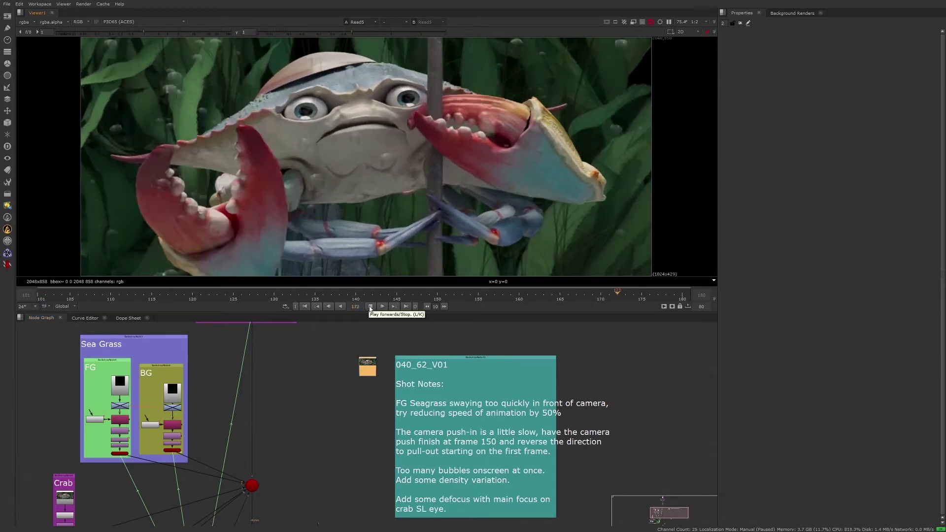
pyautogui.click(369, 306)
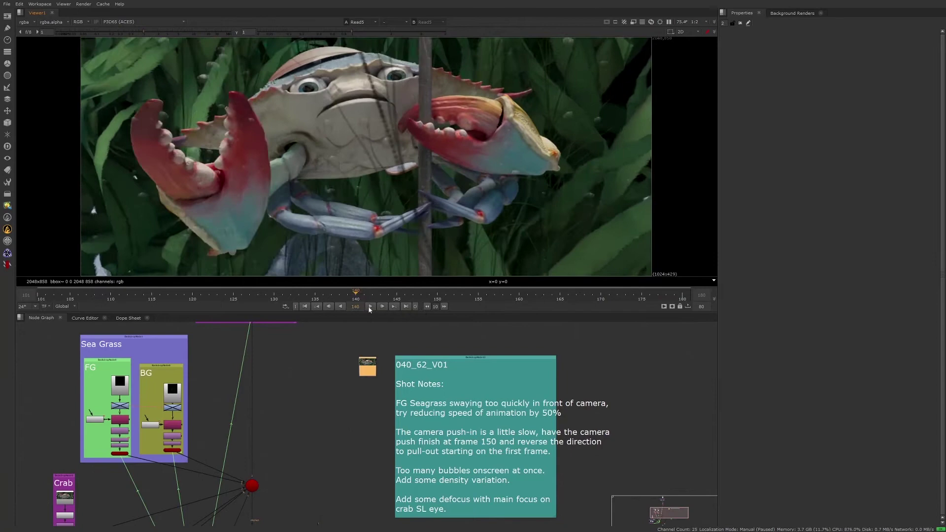
# Show the Source backdrop's Read16 node in the viewer and frame the node closely in the graph
pyautogui.moveTo(337, 380); pyautogui.dragTo(365, 491, button='middle')
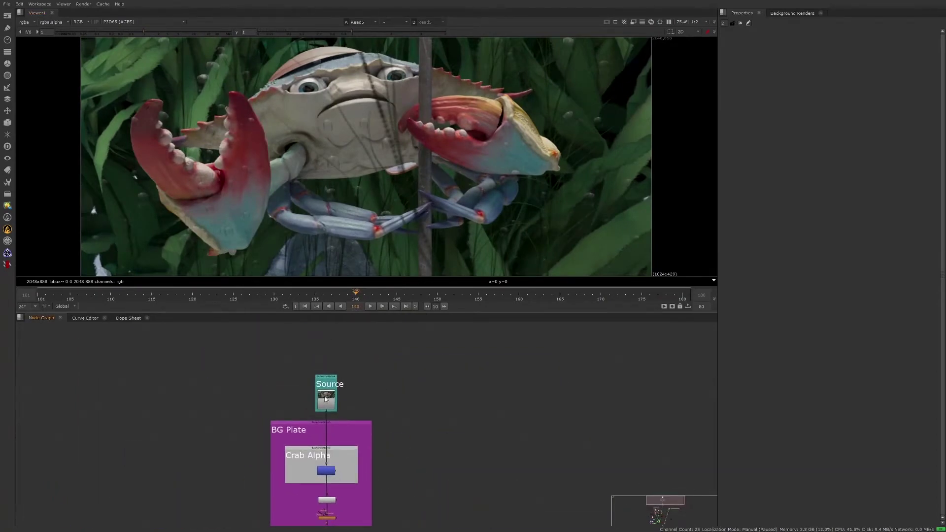
pyautogui.click(324, 400)
pyautogui.press('1')
pyautogui.scroll(6, 334, 404)
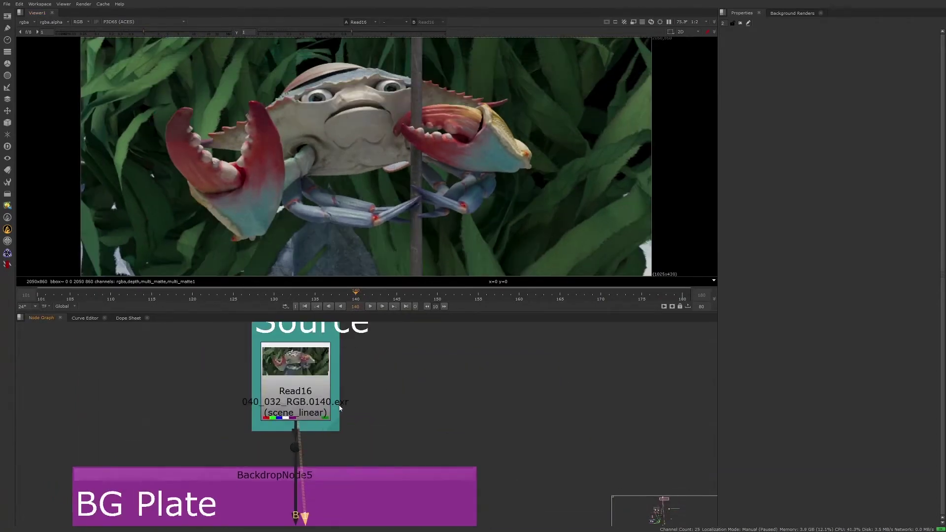
pyautogui.scroll(2, 289, 418)
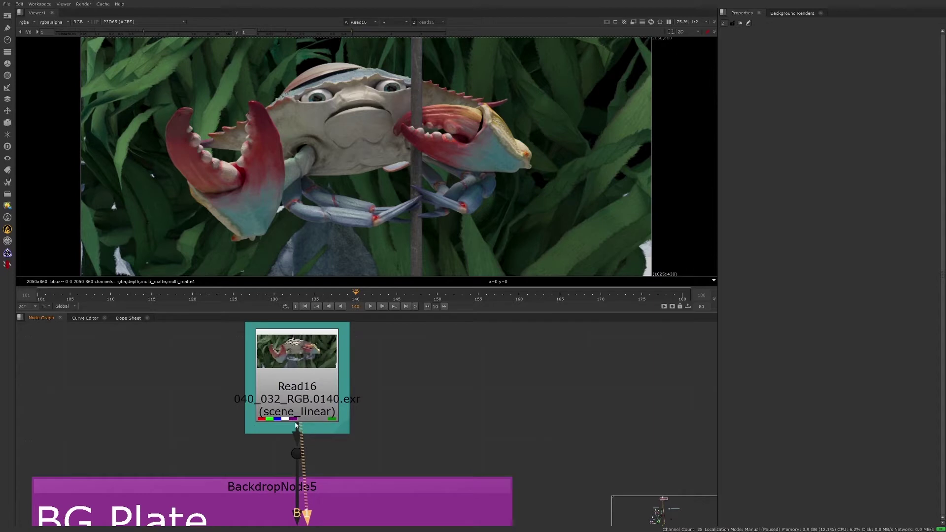
pyautogui.moveTo(290, 420); pyautogui.dragTo(358, 430, button='middle')
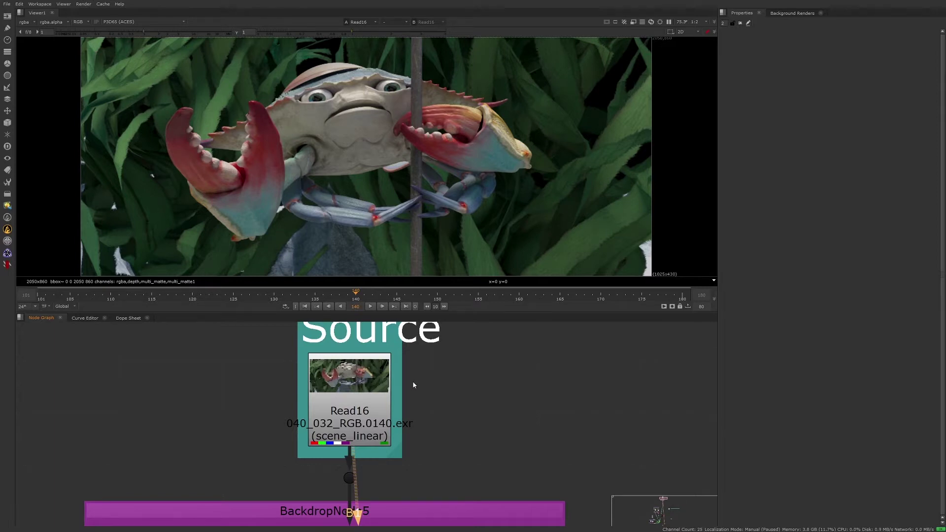
# Inspect the source's alpha, depth, multi_matte and multi_matte1 layers in the viewer, return to rgba and toggle the alpha display
pyautogui.click(24, 22)
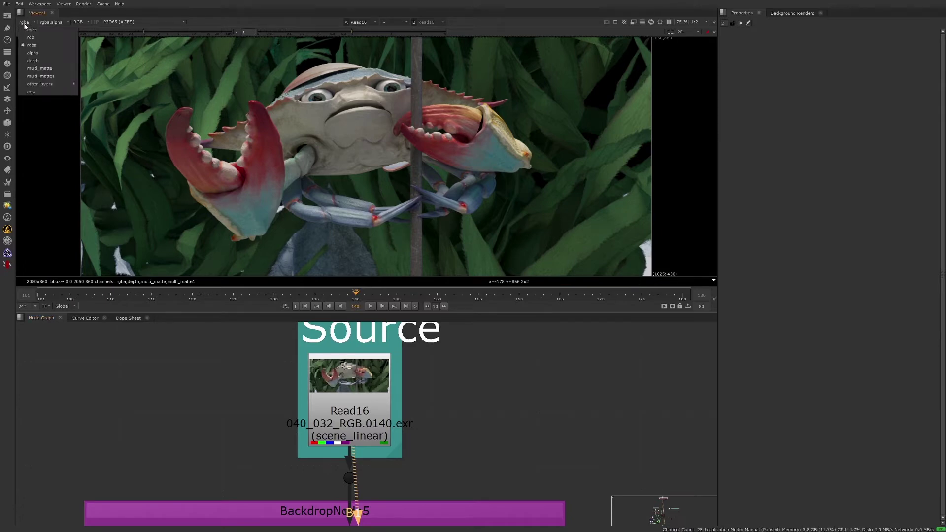
pyautogui.click(51, 57)
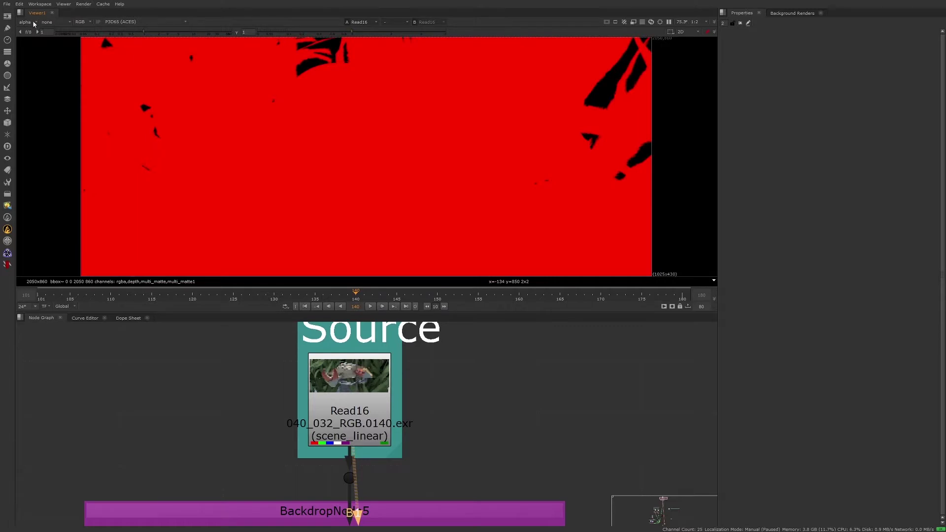
pyautogui.click(35, 23)
pyautogui.click(39, 63)
pyautogui.click(37, 22)
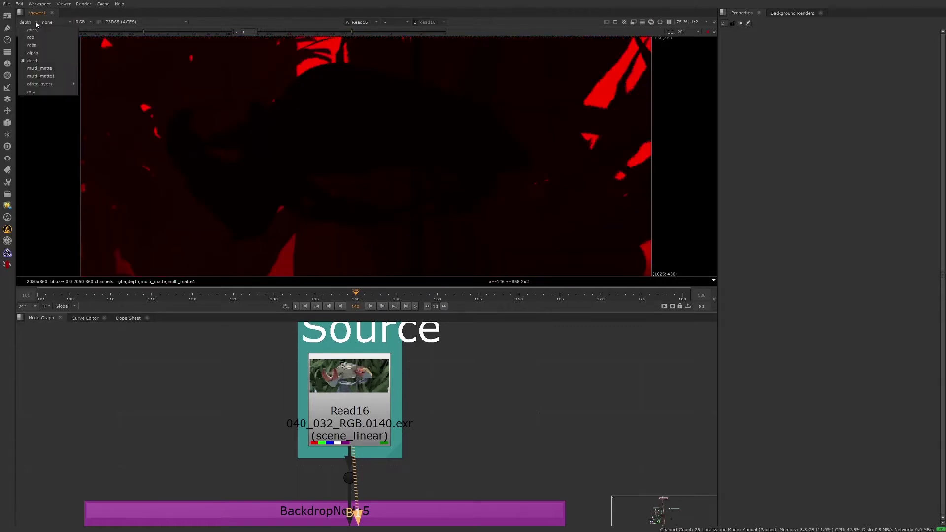
pyautogui.click(40, 69)
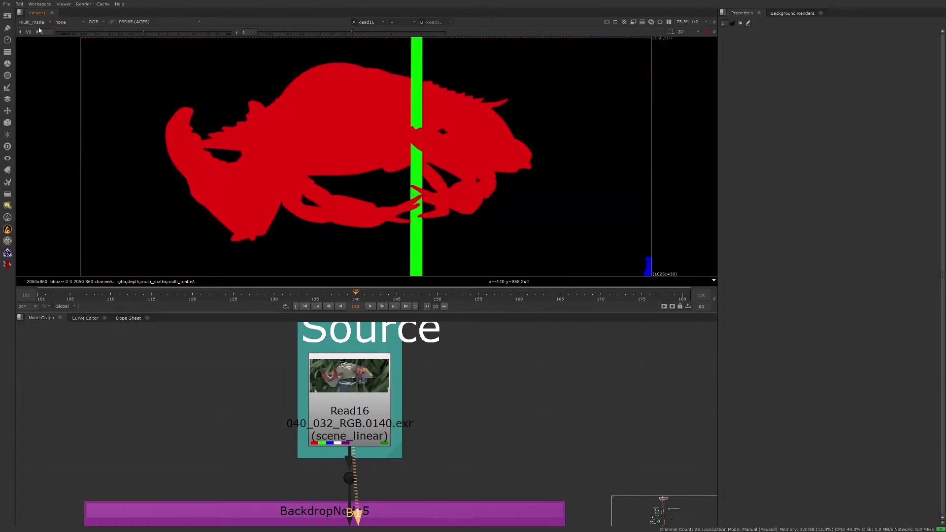
pyautogui.click(37, 22)
pyautogui.click(50, 76)
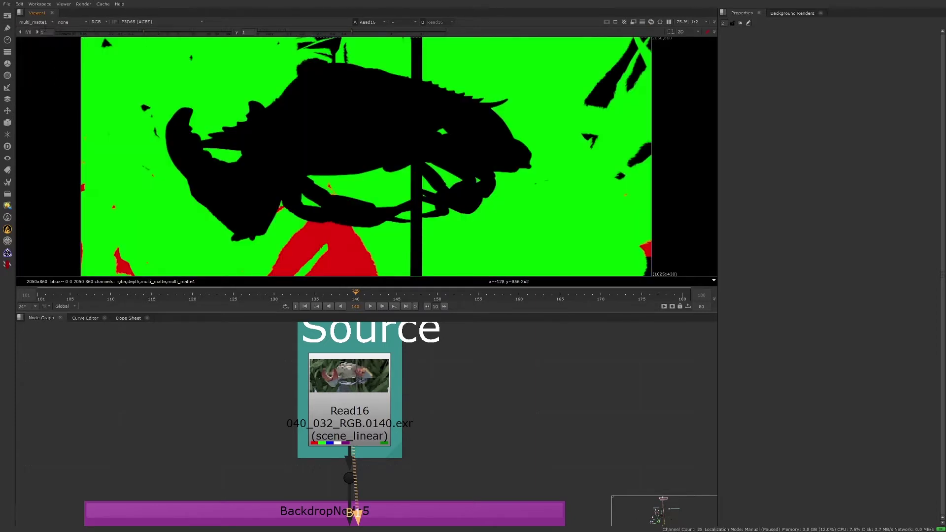
pyautogui.click(37, 22)
pyautogui.click(33, 45)
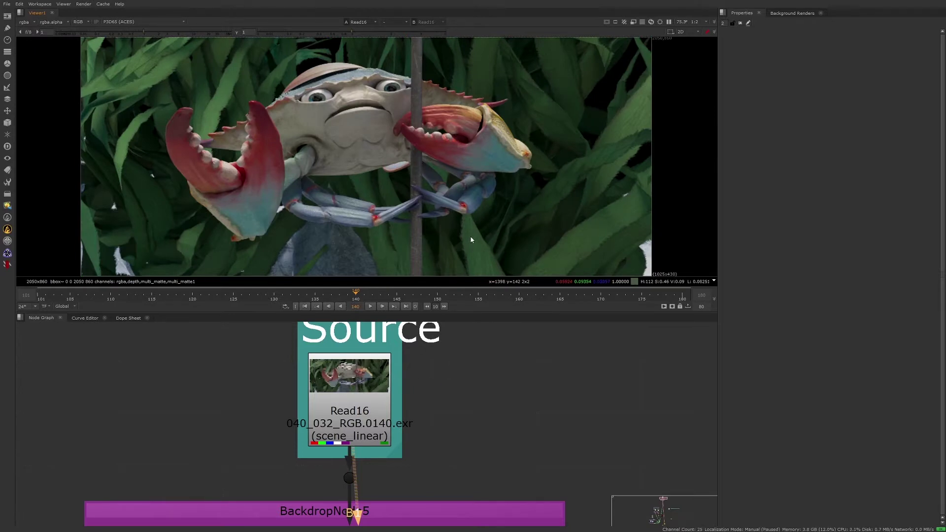
pyautogui.press('a')
pyautogui.press('a')
# Open ChannelMerge1 in the Crab Alpha backdrop and examine its A channel, B channel and output choices, keeping the current settings
pyautogui.click(356, 421)
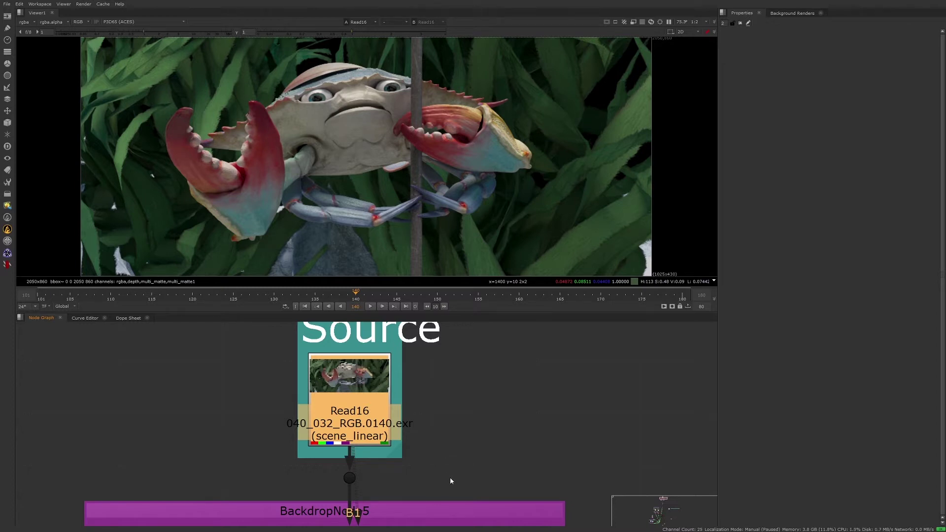
pyautogui.moveTo(451, 477); pyautogui.dragTo(460, 387, button='middle')
pyautogui.doubleClick(380, 398)
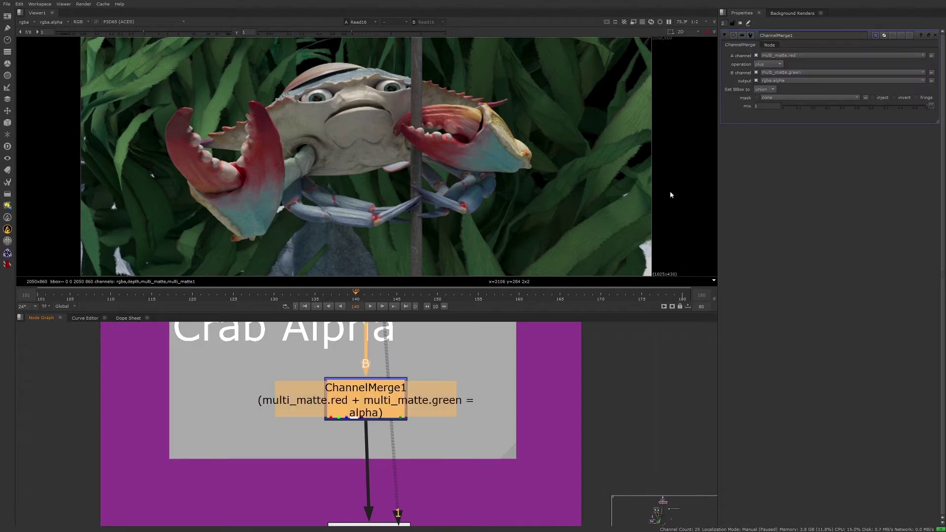
pyautogui.click(802, 58)
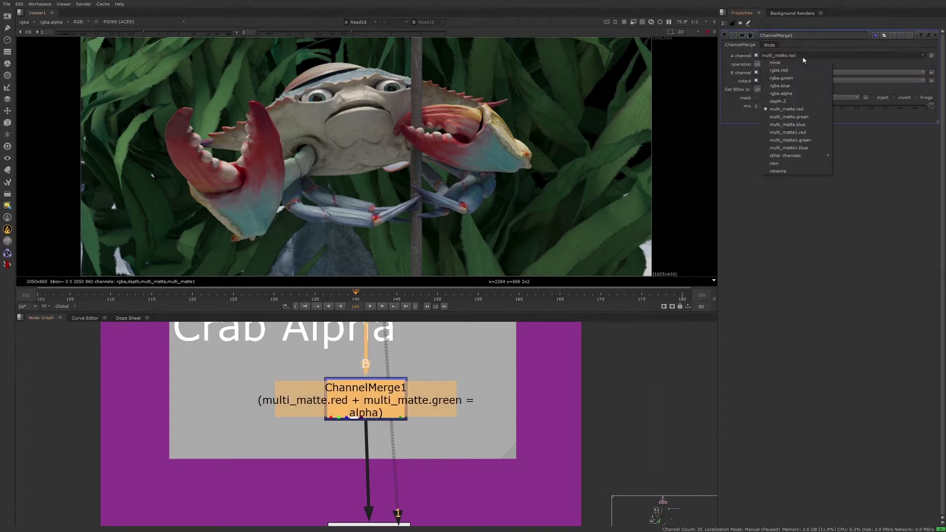
pyautogui.click(803, 59)
pyautogui.click(803, 72)
pyautogui.click(803, 72)
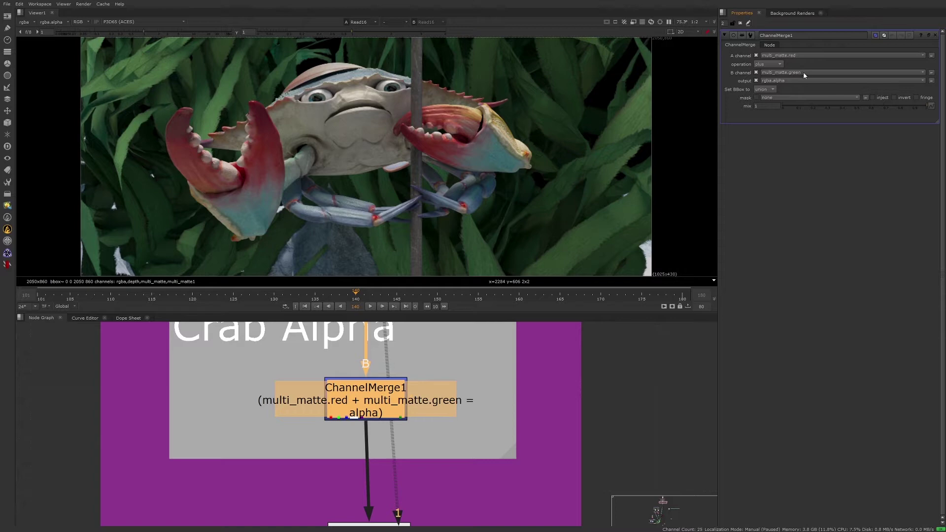
pyautogui.click(804, 80)
pyautogui.click(805, 82)
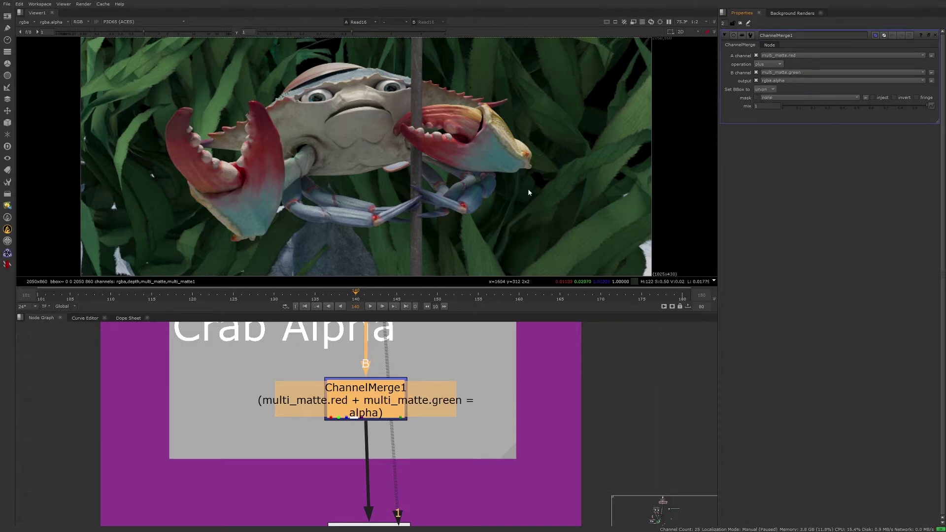
# View the ChannelMerge1 result, check its alpha matte and return to the colour display
pyautogui.press('1')
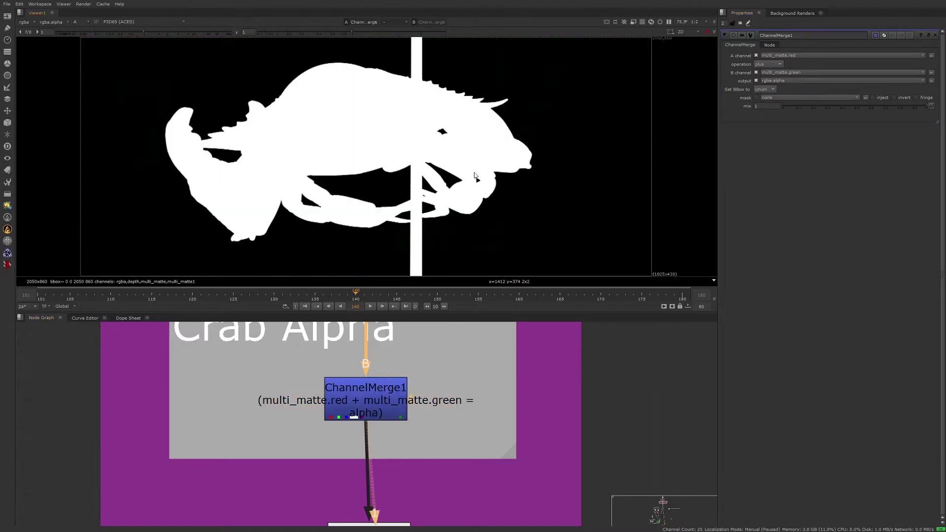
pyautogui.press('a')
pyautogui.press('a')
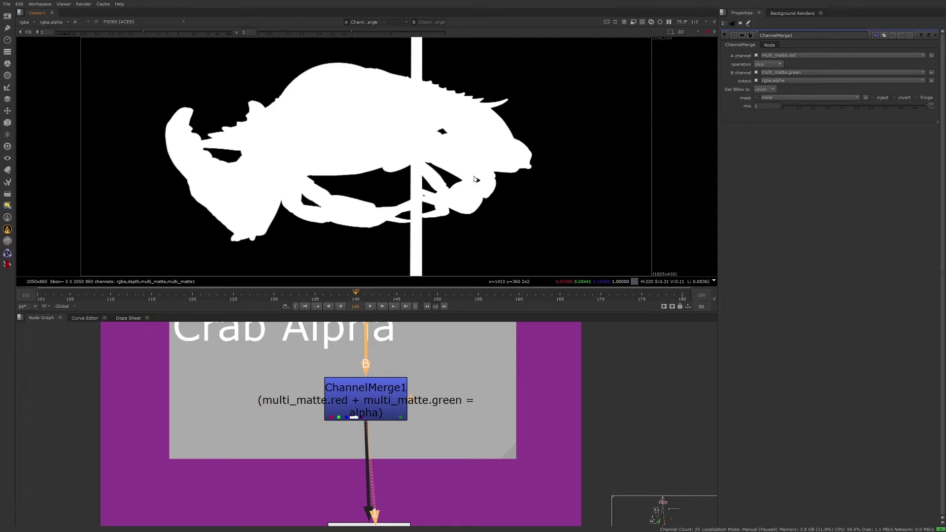
pyautogui.press('a')
# View the Inpaint1 node's result in the BG Plate backdrop and toggle the alpha display
pyautogui.moveTo(491, 502); pyautogui.dragTo(511, 383, button='middle')
pyautogui.moveTo(505, 448); pyautogui.dragTo(498, 395, button='middle')
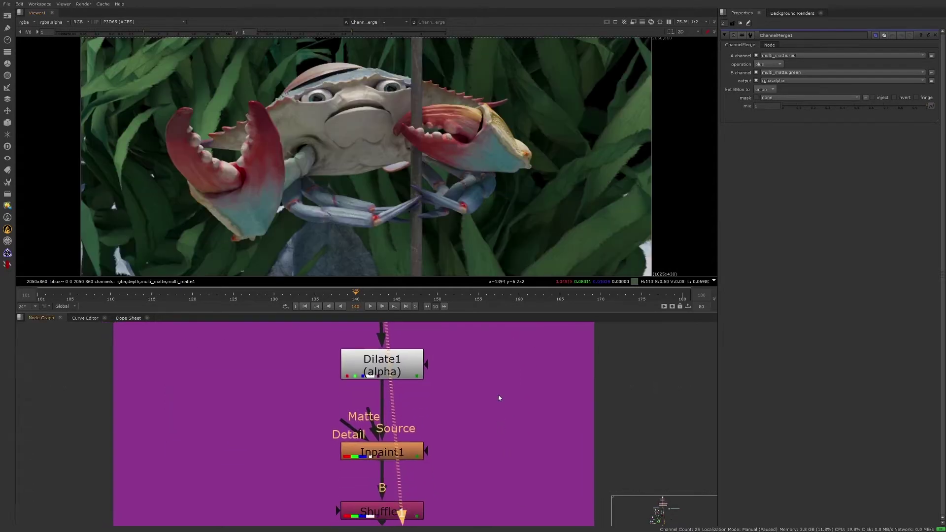
pyautogui.click(388, 451)
pyautogui.press('1')
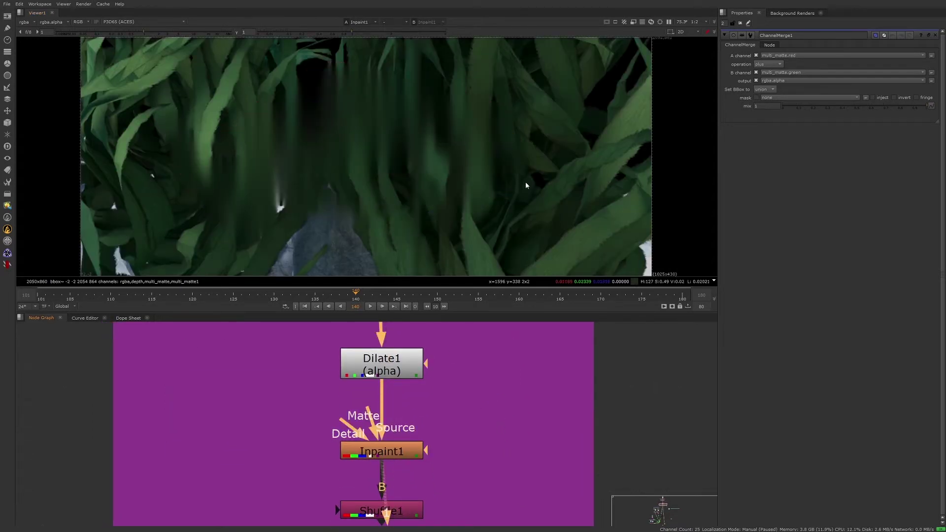
pyautogui.press('a')
pyautogui.press('a')
# Open the properties of Card1 at the end of the BG Plate branch and examine the card in the 3D view
pyautogui.press('f')
pyautogui.scroll(8, 374, 393)
pyautogui.moveTo(351, 388); pyautogui.dragTo(406, 458, button='middle')
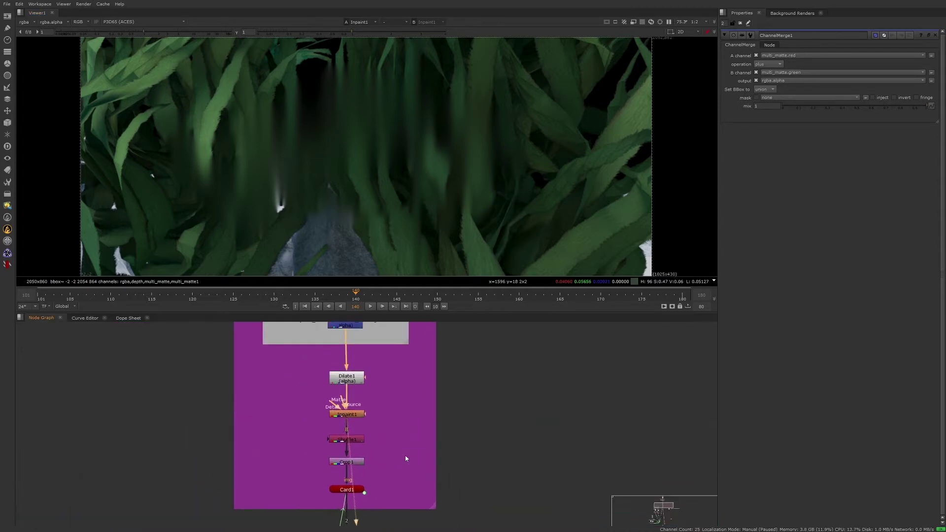
pyautogui.scroll(1, 385, 456)
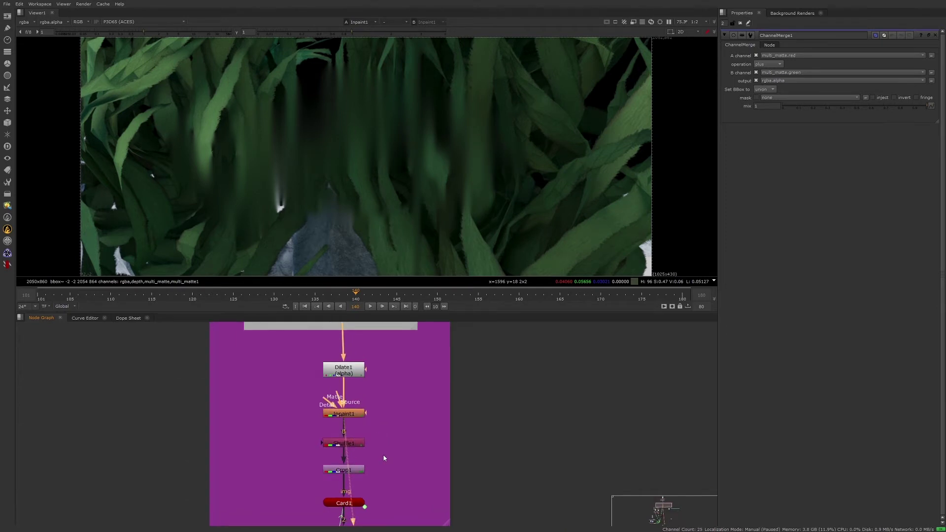
pyautogui.scroll(1, 384, 458)
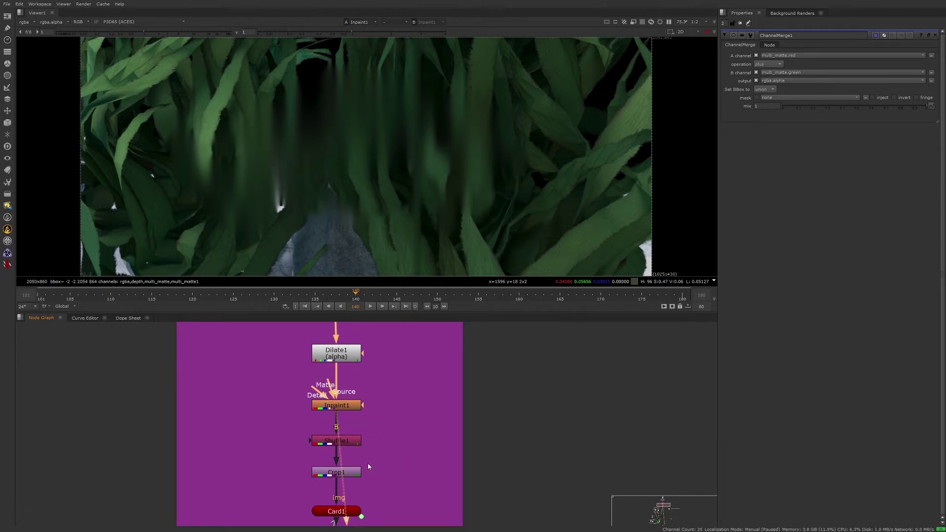
pyautogui.moveTo(388, 475); pyautogui.dragTo(447, 414, button='middle')
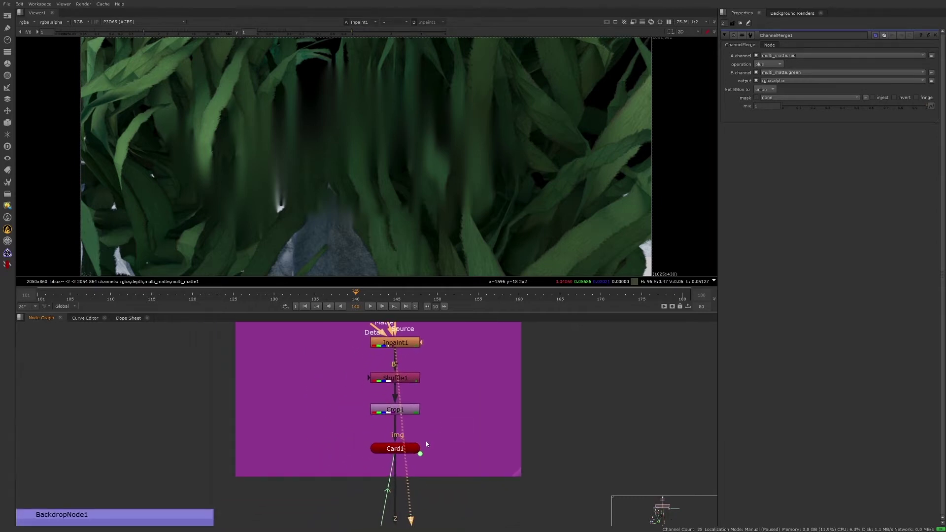
pyautogui.click(411, 451)
pyautogui.doubleClick(412, 450)
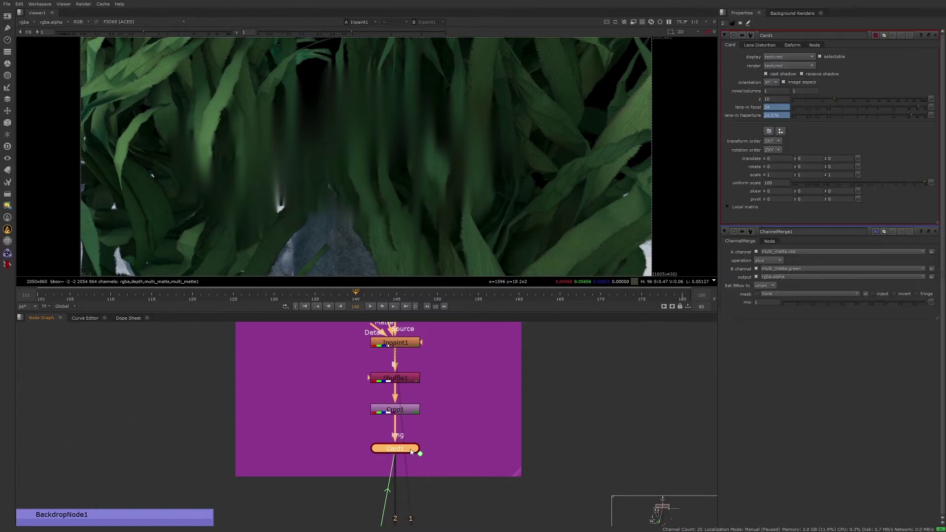
pyautogui.press('1')
pyautogui.keyDown('ctrl'); pyautogui.moveTo(563, 207); pyautogui.dragTo(529, 245); pyautogui.keyUp('ctrl')
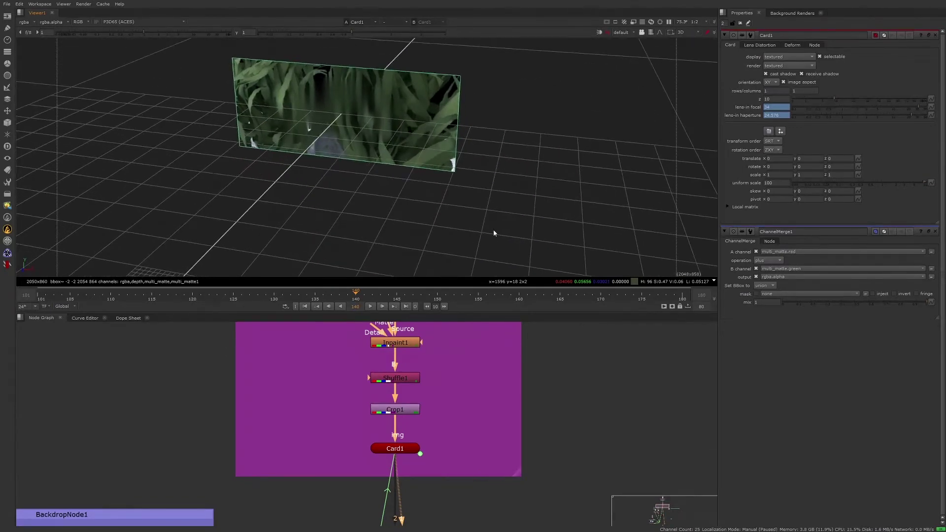
pyautogui.moveTo(476, 216)
pyautogui.keyDown('ctrl'); pyautogui.mouseDown()
pyautogui.moveTo(432, 192)
pyautogui.moveTo(471, 233)
pyautogui.mouseUp(); pyautogui.keyUp('ctrl')
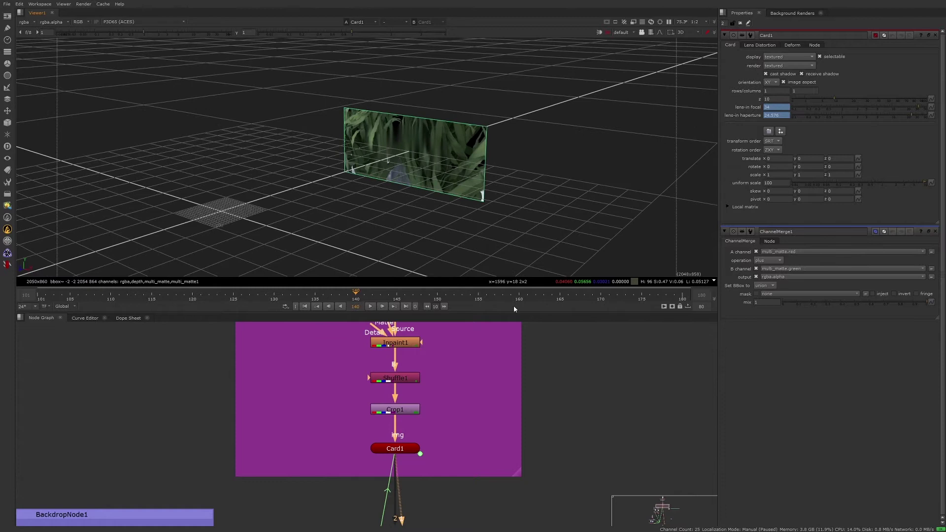
# Open the properties of the FG and BG card nodes in the Sea Grass backdrop to compare their placement in 3D
pyautogui.scroll(-1, 332, 445)
pyautogui.moveTo(309, 485); pyautogui.dragTo(394, 405, button='middle')
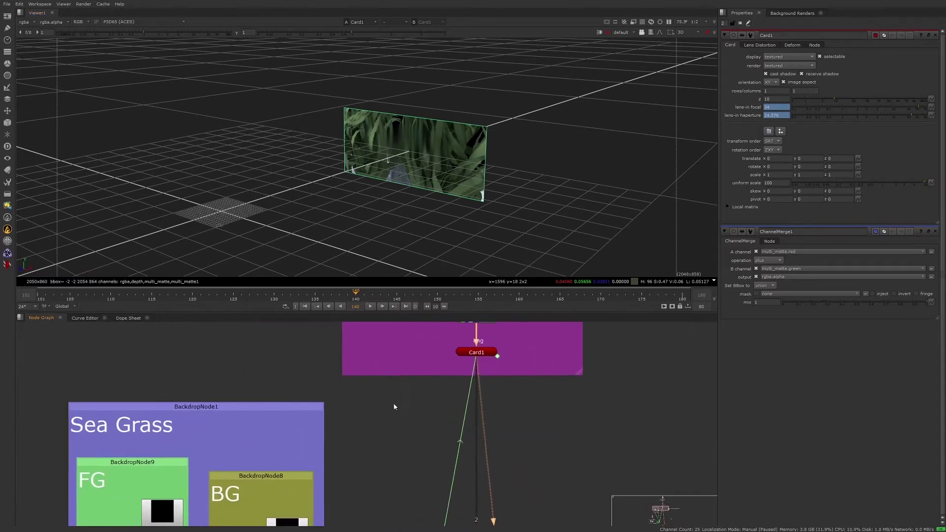
pyautogui.scroll(-2, 376, 431)
pyautogui.moveTo(352, 468); pyautogui.dragTo(382, 395, button='middle')
pyautogui.moveTo(368, 459); pyautogui.dragTo(383, 442, button='middle')
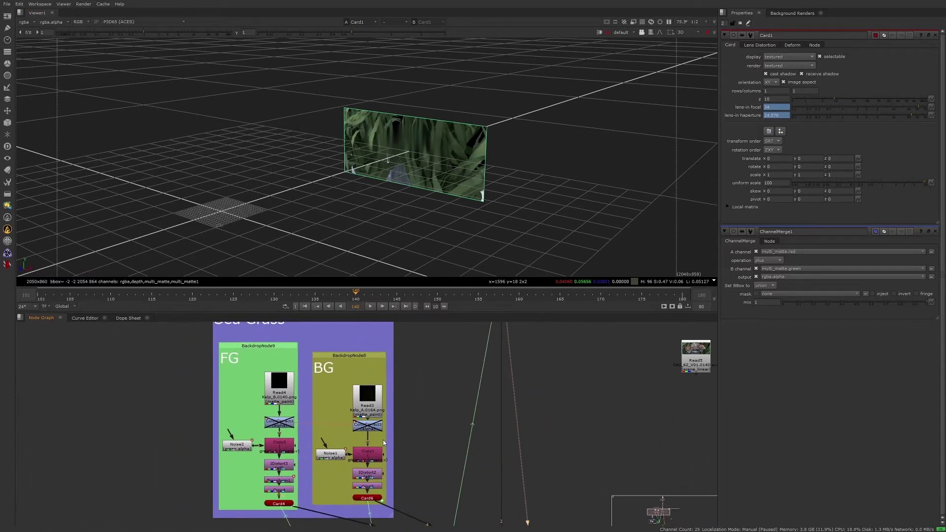
pyautogui.click(290, 502)
pyautogui.doubleClick(291, 503)
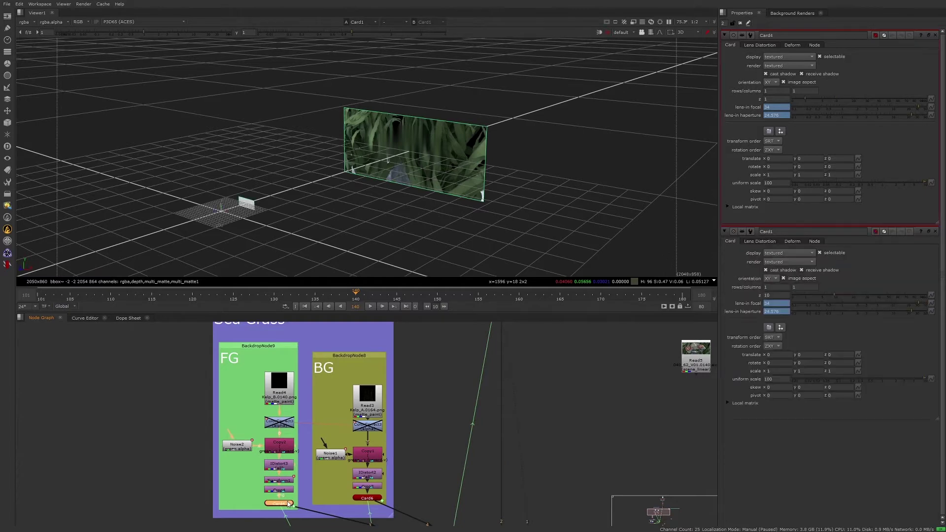
pyautogui.click(364, 499)
pyautogui.doubleClick(365, 499)
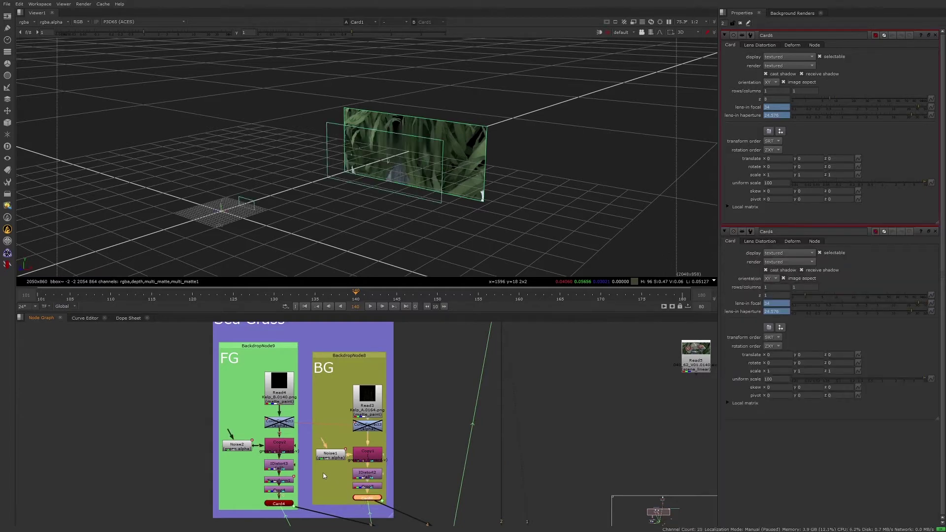
# View the Crop4 result of the FG sea grass branch and the Crop3 result of the BG branch
pyautogui.scroll(3, 322, 472)
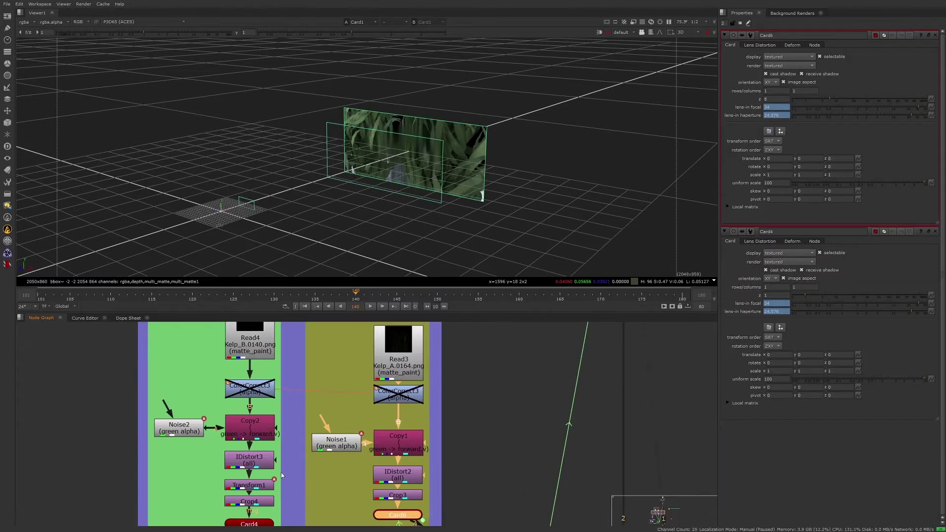
pyautogui.click(255, 503)
pyautogui.press('1')
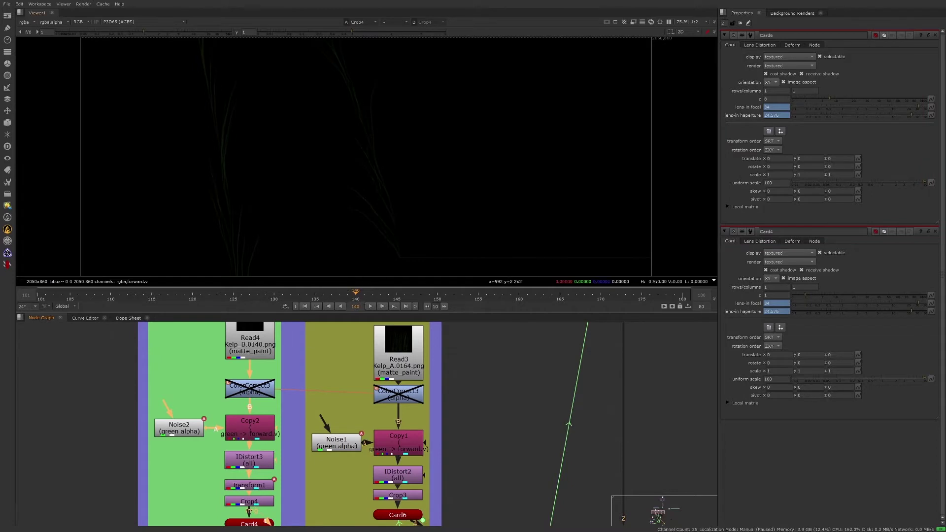
pyautogui.click(403, 497)
pyautogui.press('1')
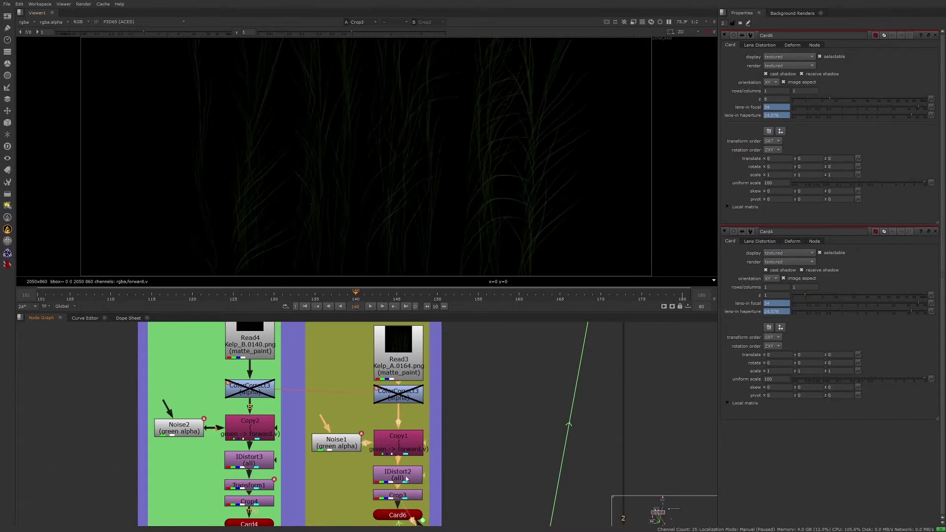
# View the BG branch's IDistort2 and Noise1 nodes and play back the noise pattern driving the distortion
pyautogui.click(405, 475)
pyautogui.press('1')
pyautogui.click(345, 443)
pyautogui.press('1')
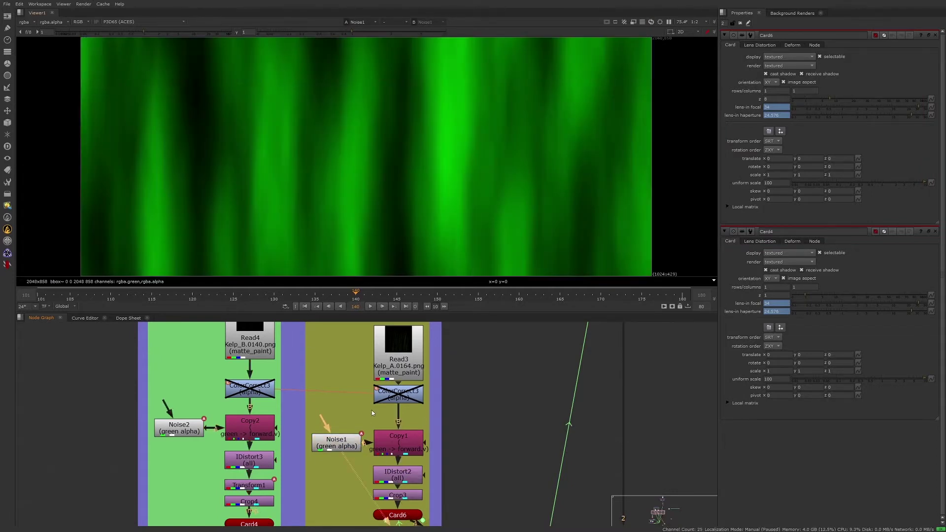
pyautogui.click(370, 306)
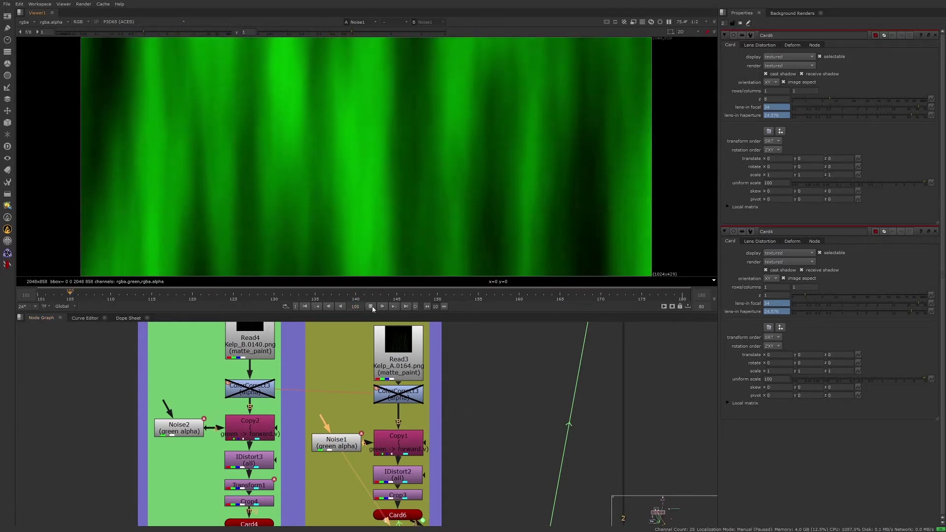
pyautogui.click(371, 306)
# View the BG sea grass at Crop3 and play back its swaying motion
pyautogui.click(265, 487)
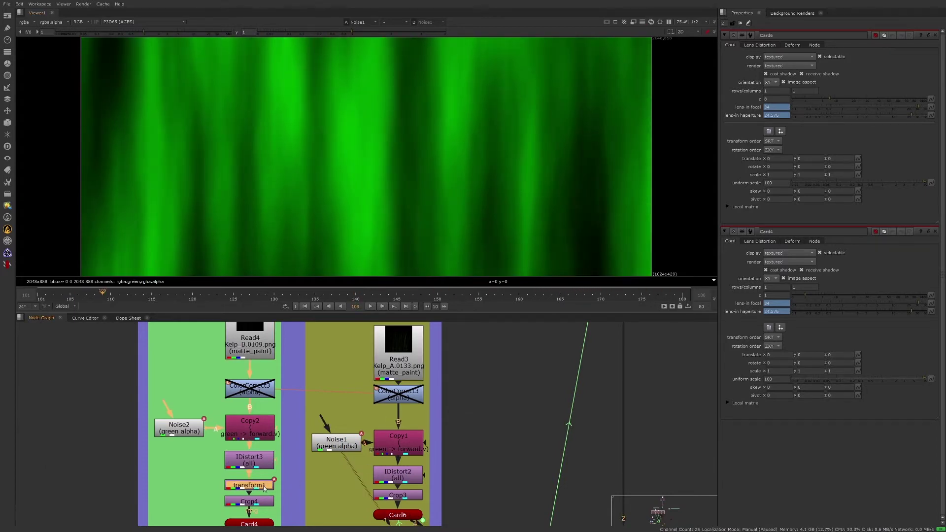
pyautogui.click(398, 495)
pyautogui.press('1')
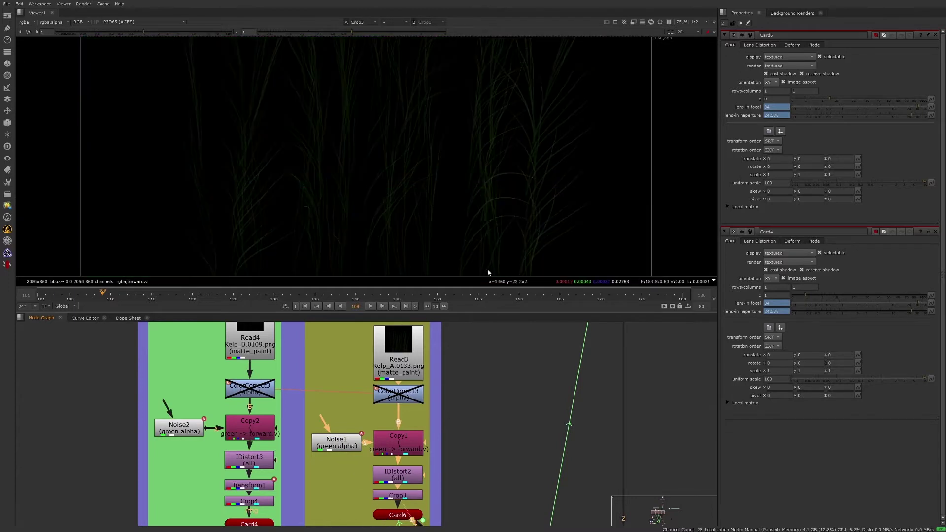
pyautogui.click(370, 306)
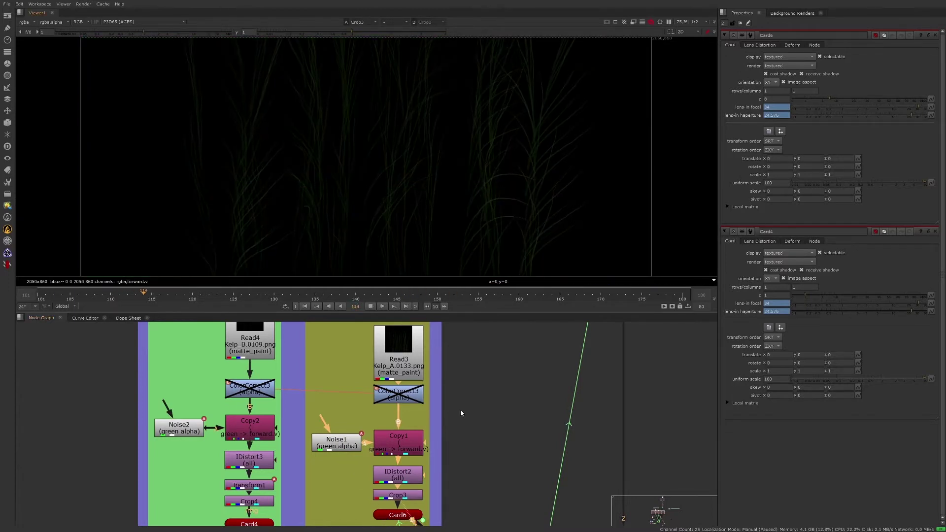
# View the FG read and Premult1 result in the Crab backdrop during playback, stopping on the isolated crab
pyautogui.scroll(-2, 460, 410)
pyautogui.scroll(-10, 481, 355)
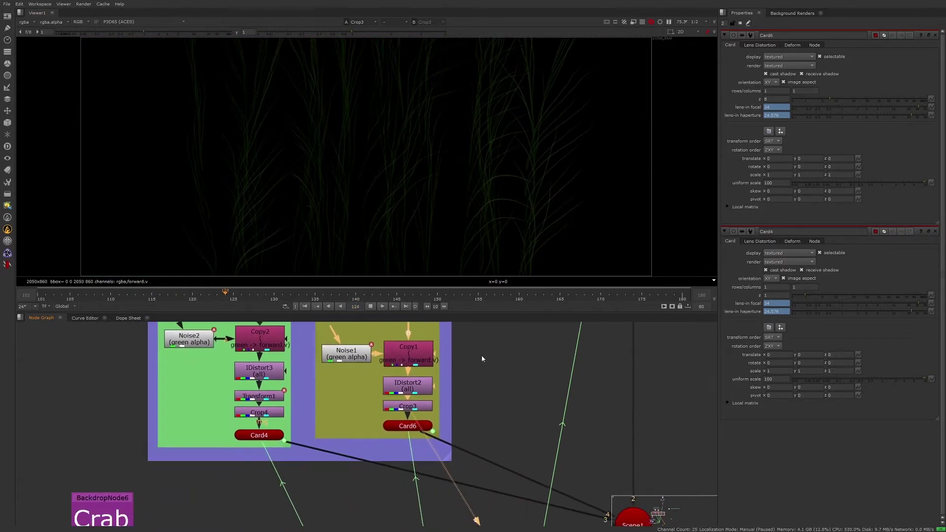
pyautogui.scroll(-4, 286, 422)
pyautogui.click(199, 386)
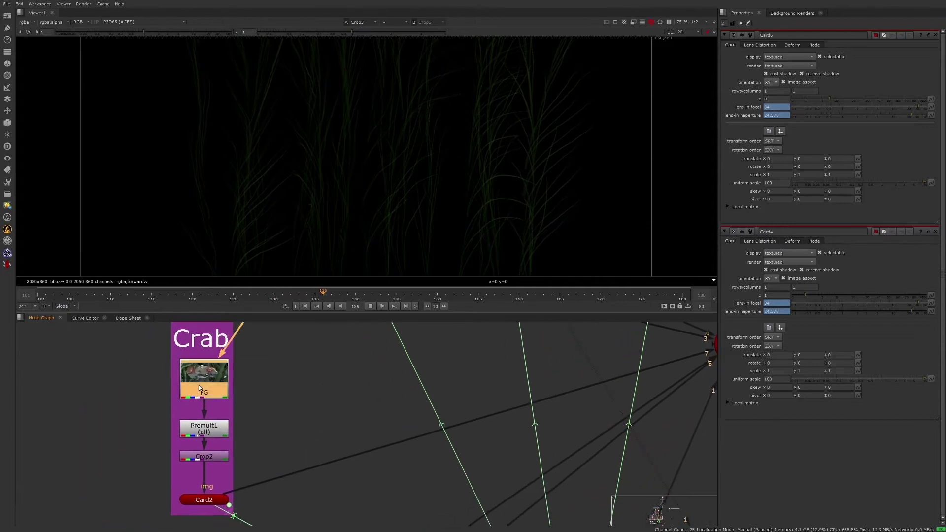
pyautogui.press('1')
pyautogui.click(216, 428)
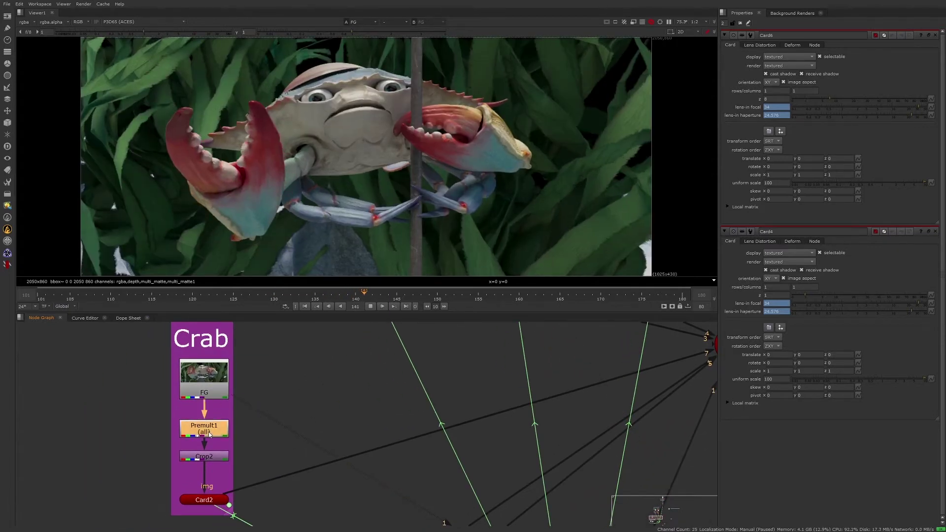
pyautogui.press('1')
pyautogui.click(369, 307)
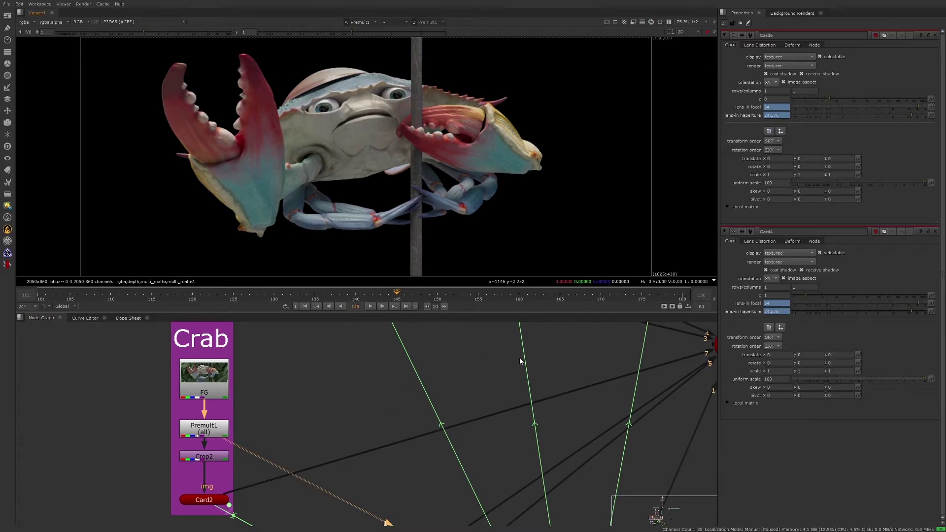
# View the Read2 bubble element in the Bubbles backdrop and play back its animation
pyautogui.scroll(-2, 530, 378)
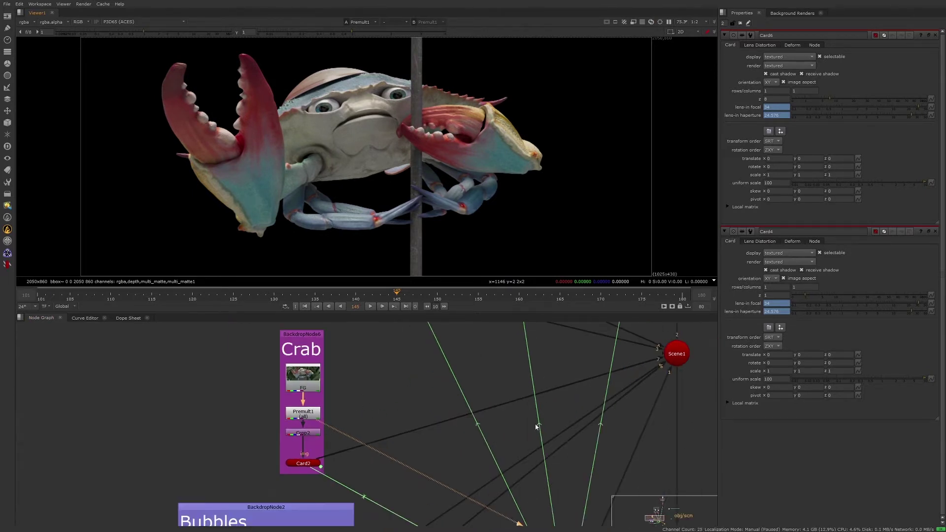
pyautogui.moveTo(491, 503); pyautogui.dragTo(498, 400, button='middle')
pyautogui.moveTo(451, 465); pyautogui.dragTo(479, 387, button='middle')
pyautogui.click(292, 386)
pyautogui.press('1')
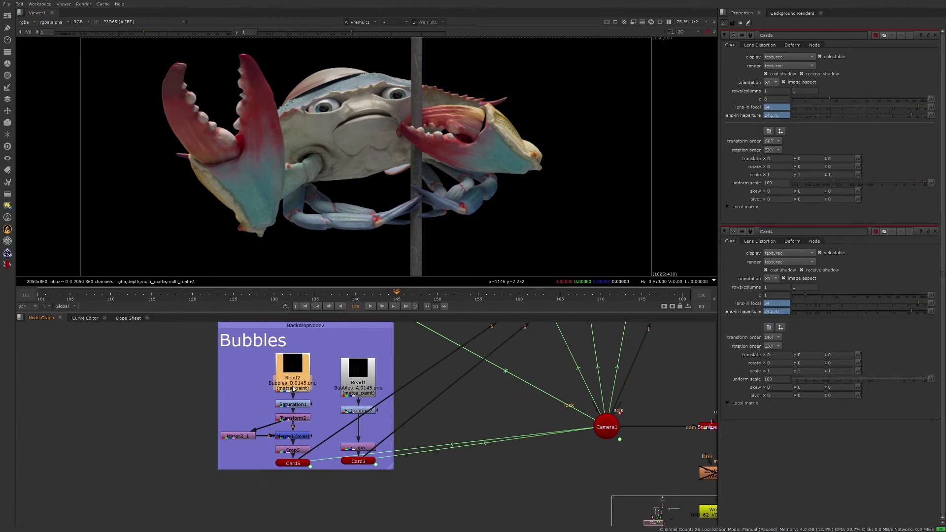
pyautogui.click(325, 375)
pyautogui.click(370, 306)
# Compare the cropped results of both bubble branches during playback, stopping on the Crop6 output
pyautogui.click(294, 450)
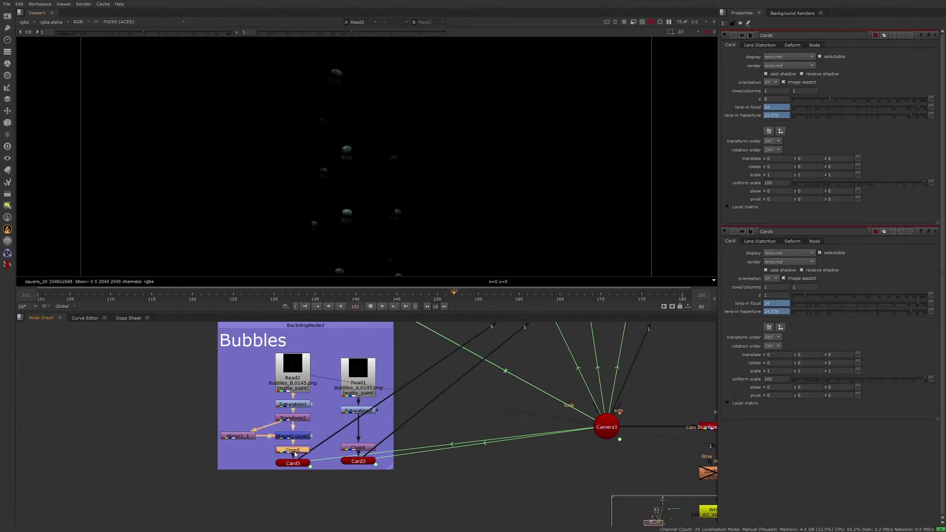
pyautogui.press('1')
pyautogui.click(362, 448)
pyautogui.press('1')
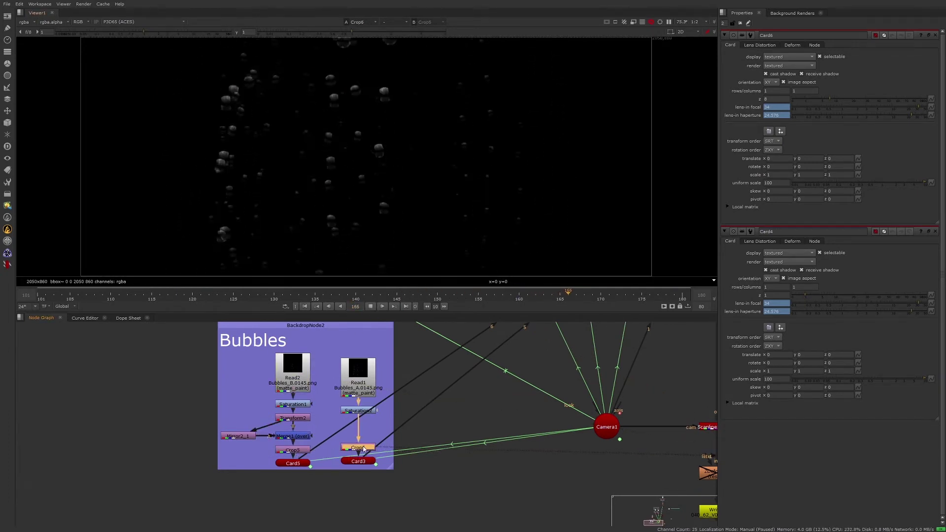
pyautogui.click(370, 306)
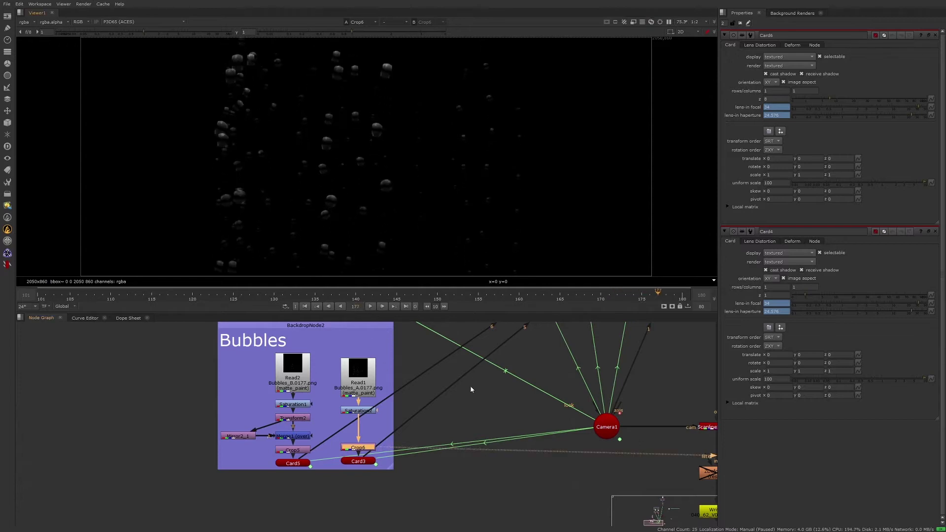
# View Scene1 in 3D and examine how the camera and all the cards are spaced in depth
pyautogui.moveTo(598, 377); pyautogui.dragTo(477, 476, button='middle')
pyautogui.moveTo(563, 356); pyautogui.dragTo(469, 449, button='middle')
pyautogui.moveTo(528, 371); pyautogui.dragTo(477, 422, button='middle')
pyautogui.click(452, 415)
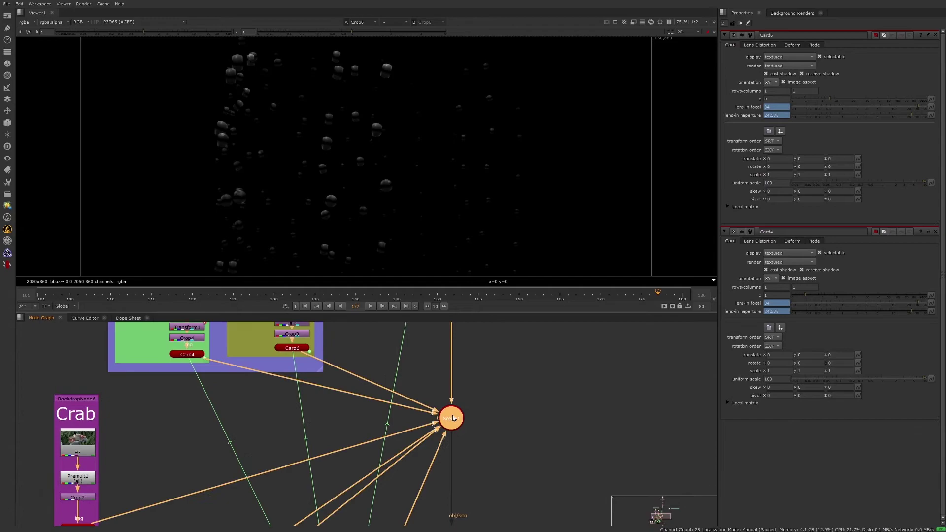
pyautogui.press('1')
pyautogui.scroll(5, 422, 231)
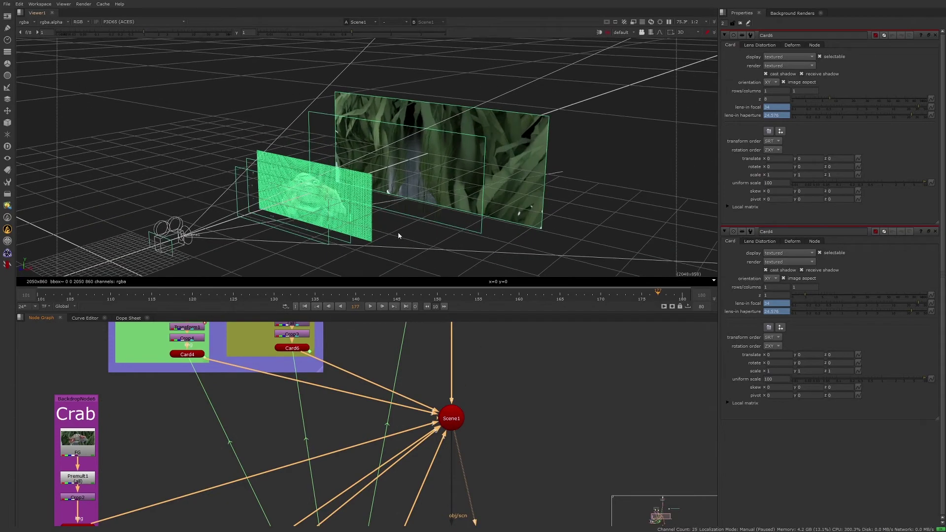
pyautogui.keyDown('ctrl'); pyautogui.moveTo(430, 272); pyautogui.dragTo(443, 242); pyautogui.keyUp('ctrl')
pyautogui.moveTo(442, 242); pyautogui.dragTo(551, 104, button='middle')
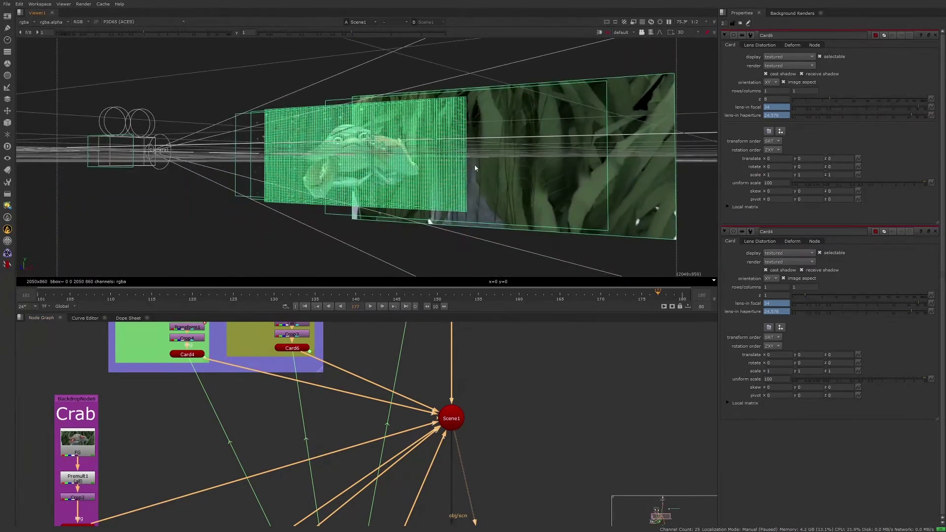
pyautogui.keyDown('ctrl'); pyautogui.moveTo(475, 166); pyautogui.dragTo(501, 166); pyautogui.keyUp('ctrl')
pyautogui.click(534, 171)
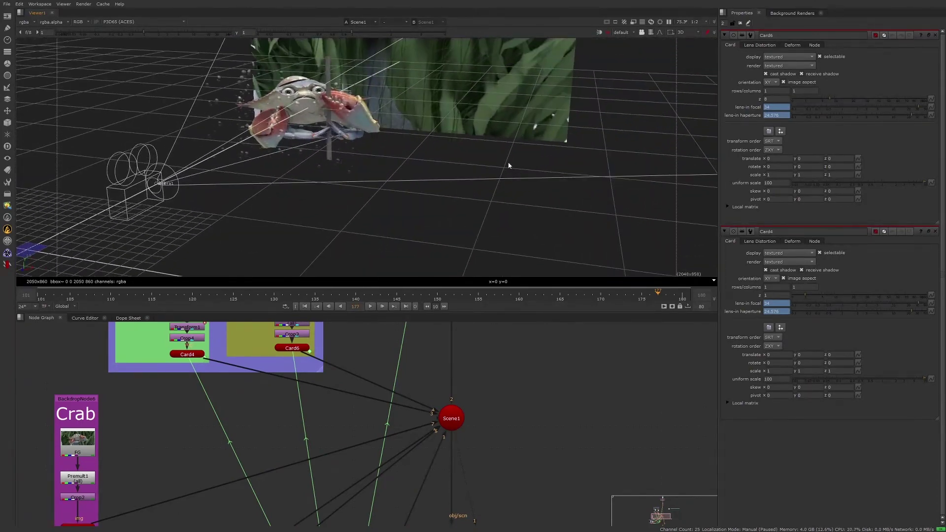
# Try moving the bubbles' Card3 closer to the camera by lowering its z value, and undo the change
pyautogui.click(290, 347)
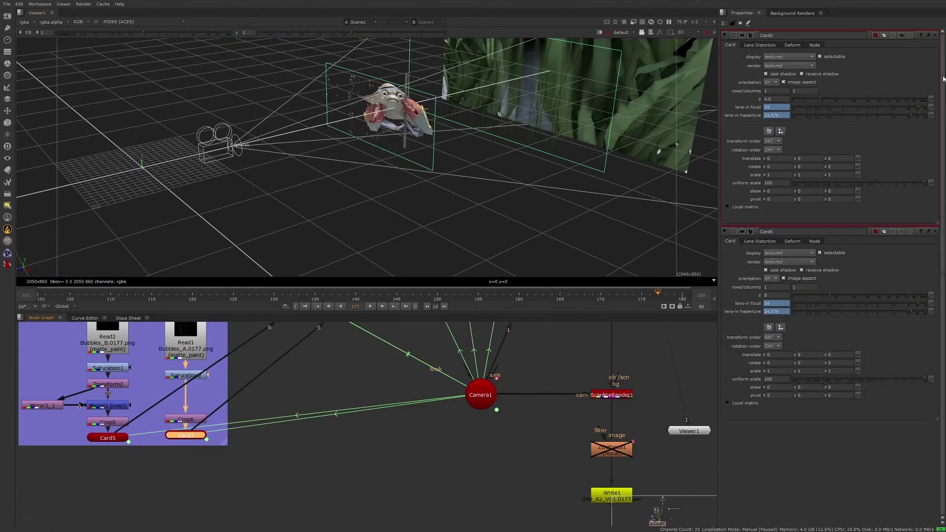
pyautogui.moveTo(820, 100); pyautogui.dragTo(803, 112)
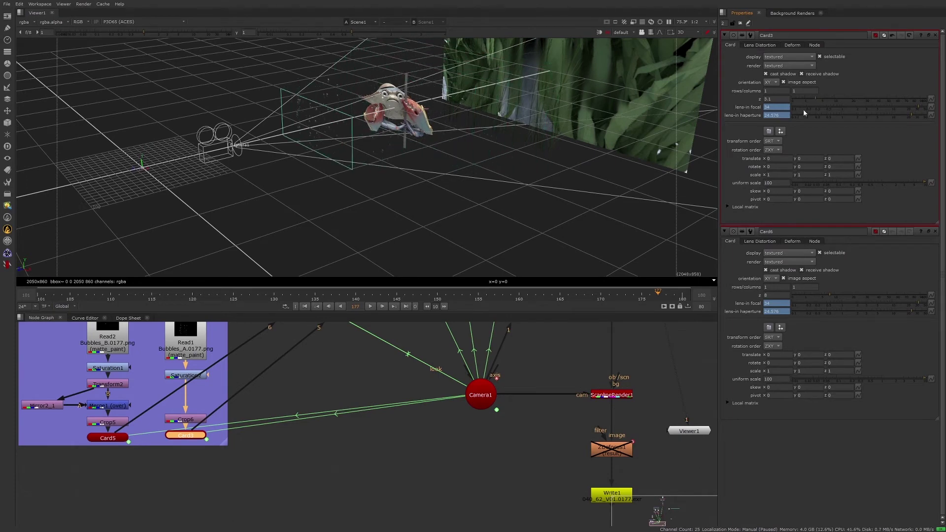
pyautogui.click(659, 146)
pyautogui.hotkey('ctrl', 'z')
pyautogui.click(534, 221)
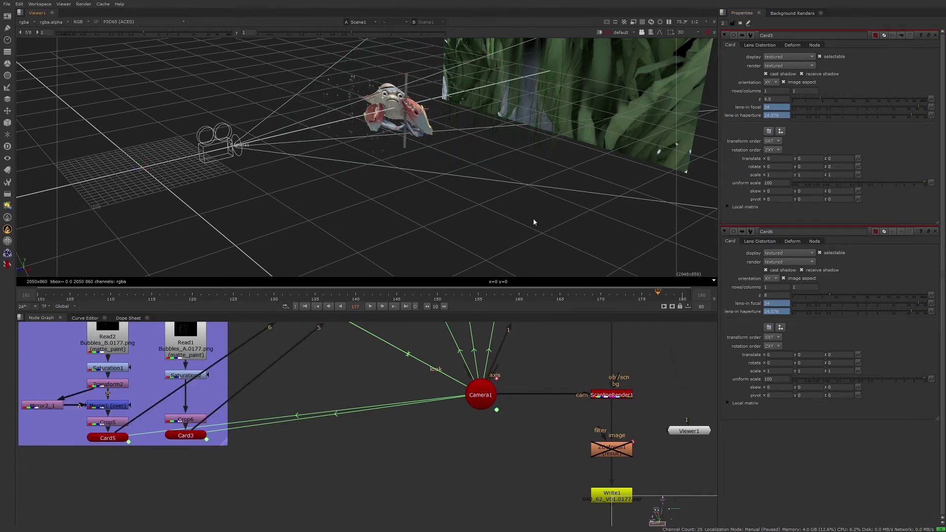
pyautogui.moveTo(481, 231)
pyautogui.keyDown('ctrl'); pyautogui.mouseDown()
pyautogui.moveTo(492, 212)
pyautogui.moveTo(449, 258)
pyautogui.moveTo(471, 222)
pyautogui.moveTo(499, 227)
pyautogui.mouseUp(); pyautogui.keyUp('ctrl')
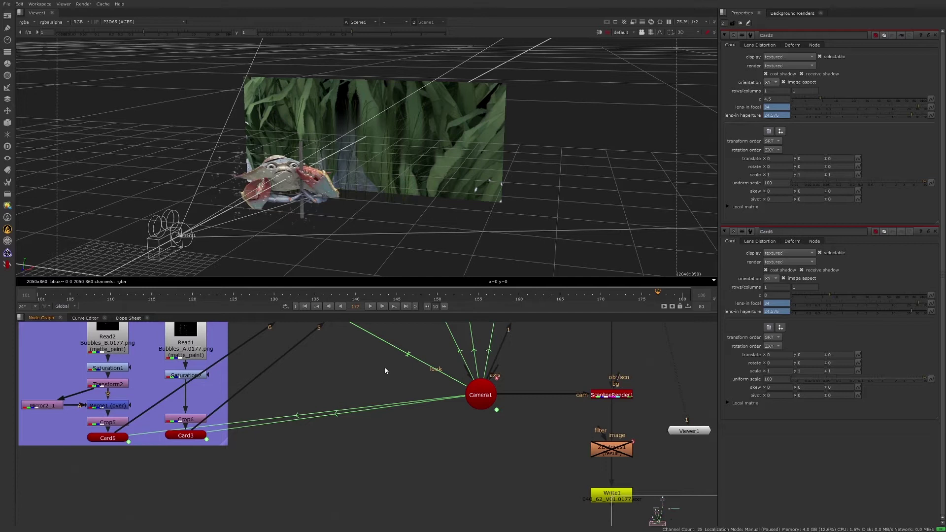
# Jump to the bookmarked 040_62_V01 Shot Notes backdrop in the node graph
pyautogui.press('j')
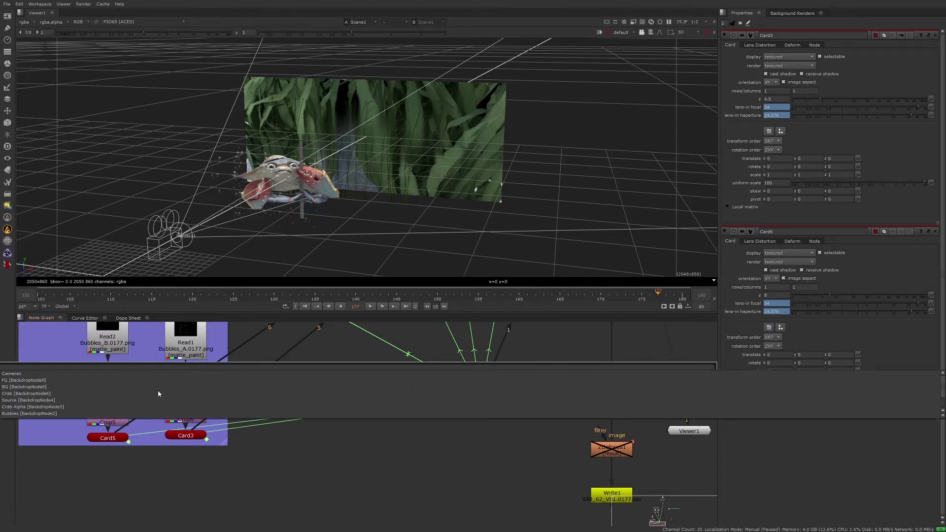
pyautogui.scroll(-1, 159, 393)
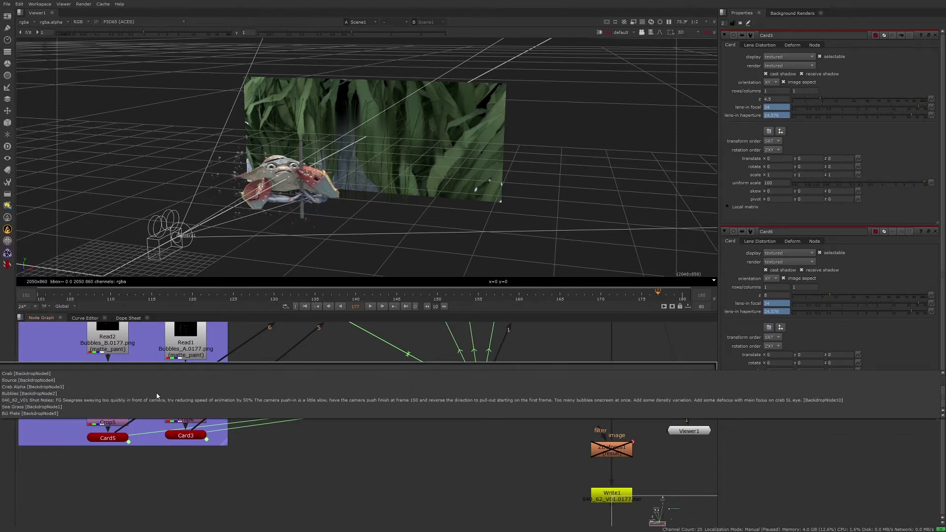
pyautogui.click(32, 401)
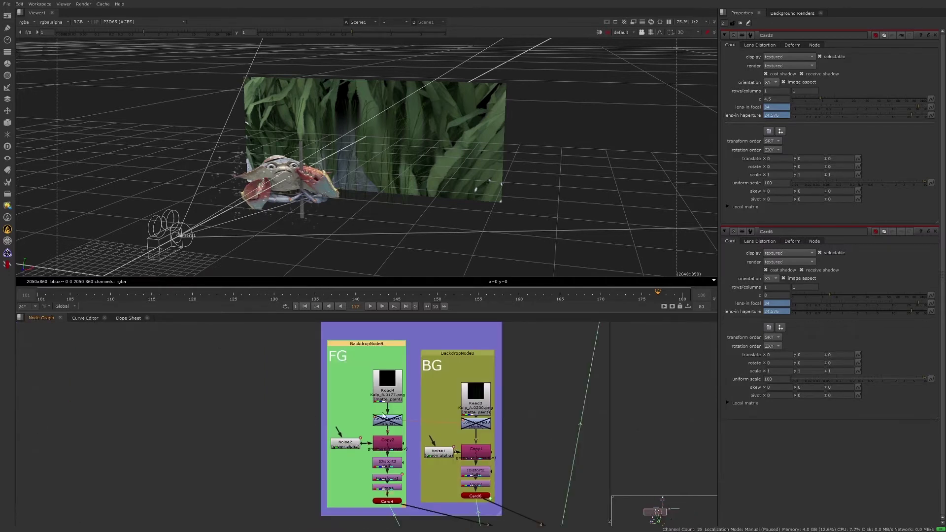
# Open the properties of Transform1 in the FG sea grass branch and switch to the Animation workspace
pyautogui.scroll(5, 402, 485)
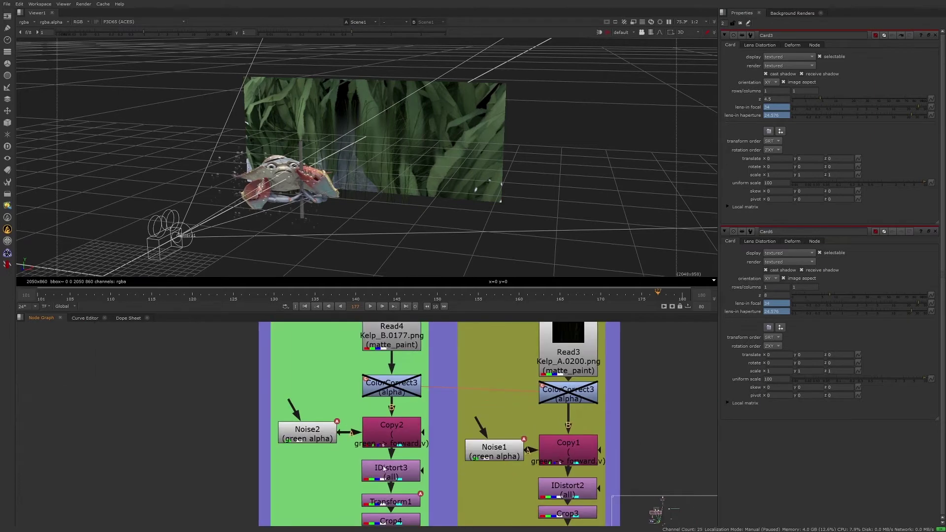
pyautogui.moveTo(394, 486); pyautogui.dragTo(394, 418, button='middle')
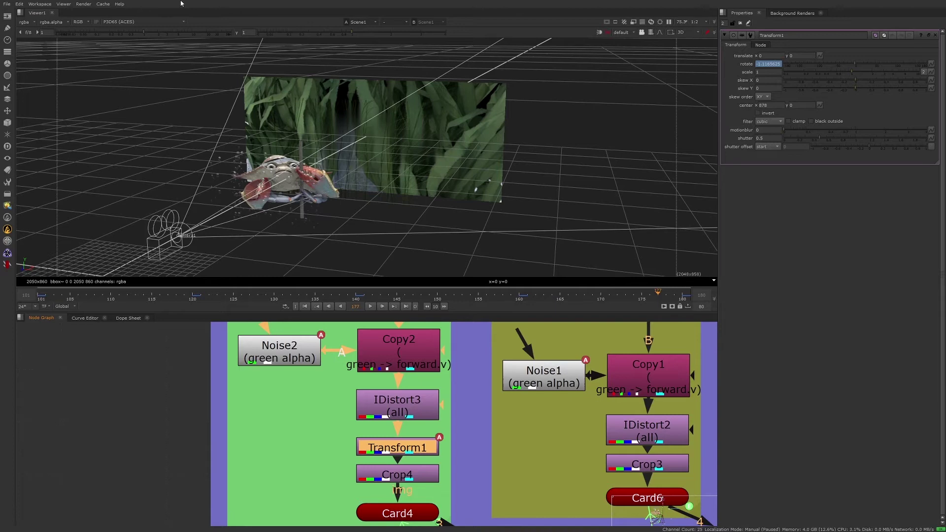
pyautogui.click(39, 5)
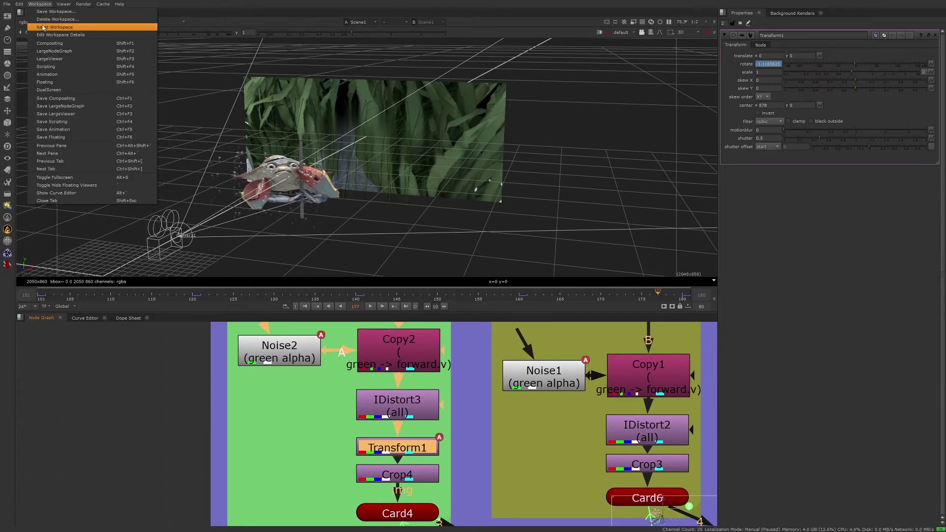
pyautogui.click(62, 76)
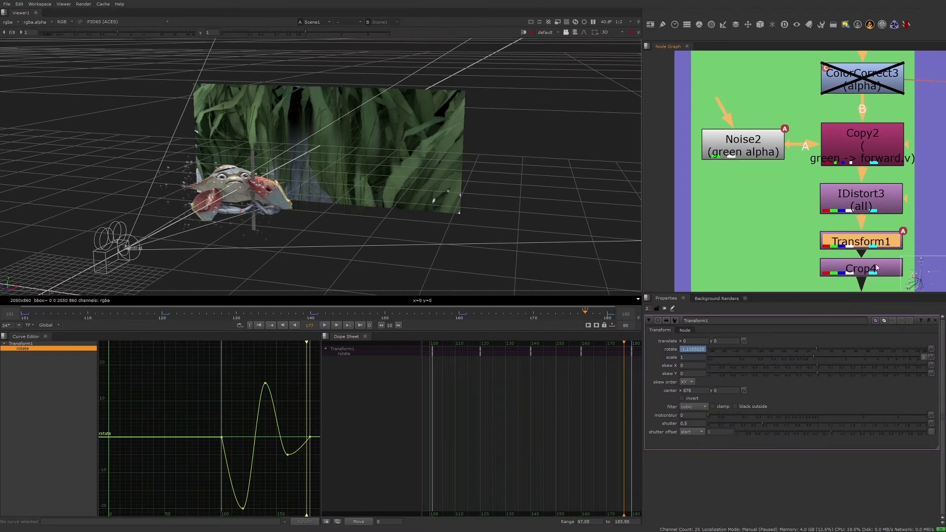
# View the FG sea grass at Crop4, raise the viewer gain to about 7.8 and play back the sway
pyautogui.click(876, 267)
pyautogui.press('1')
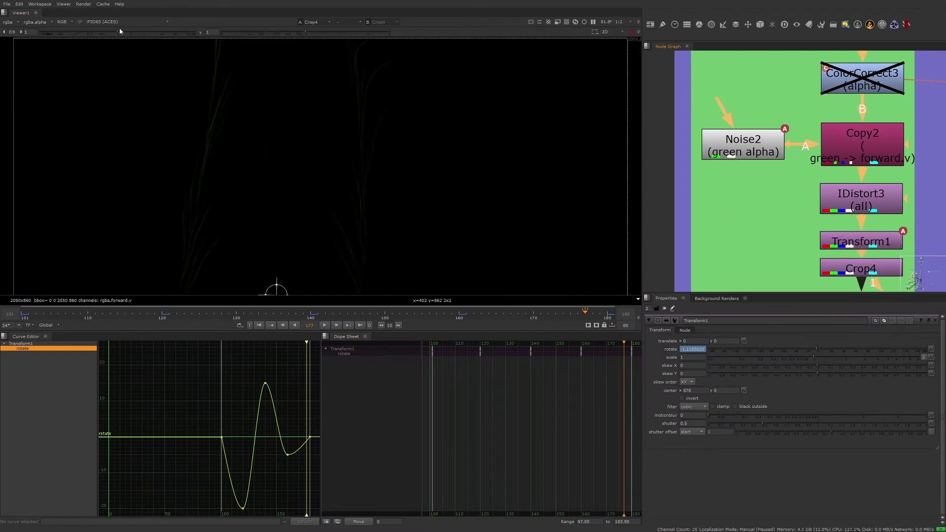
pyautogui.moveTo(119, 31); pyautogui.dragTo(155, 34)
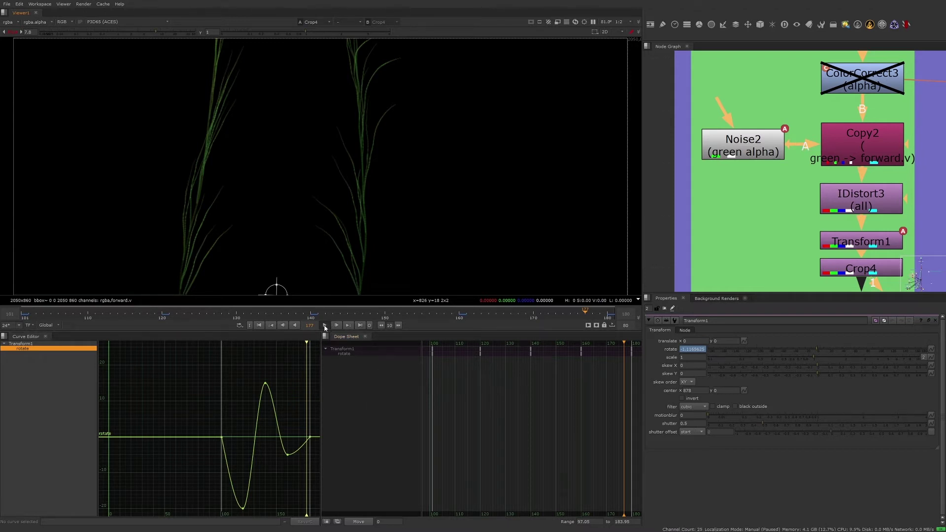
pyautogui.click(325, 326)
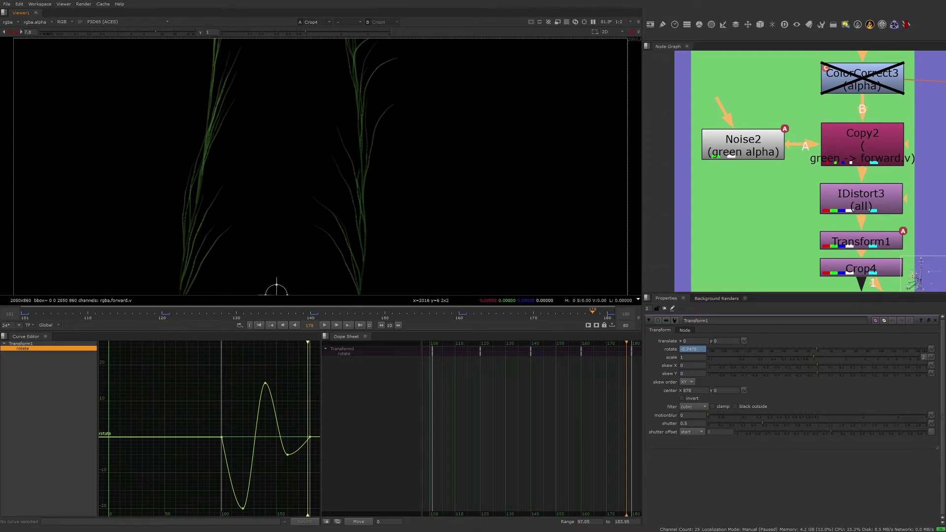
# Play back the foreground sea grass sway once more and stop around frame 124
pyautogui.moveTo(866, 268); pyautogui.dragTo(865, 268)
pyautogui.click(841, 279)
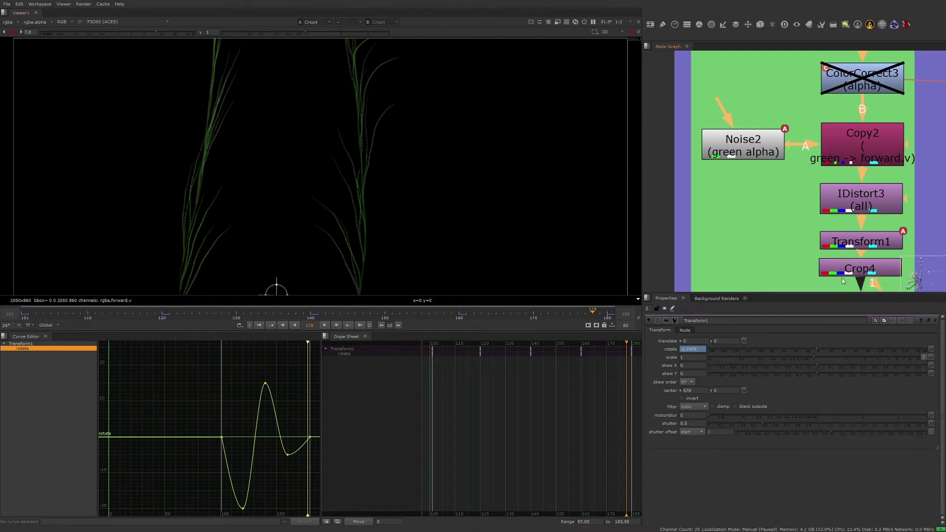
pyautogui.click(325, 326)
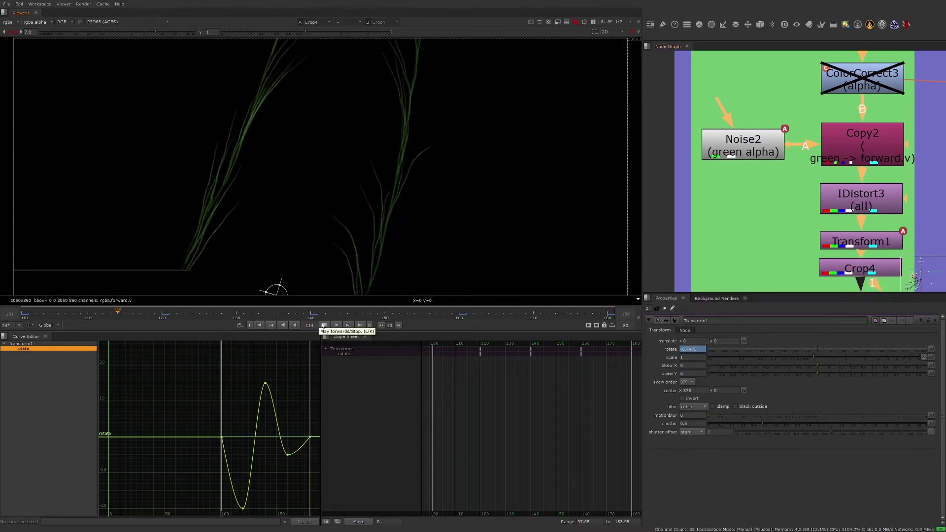
pyautogui.click(323, 326)
# Select all of Transform1's rotate keys, try the expression curve/2 to reduce the sway, and play it back
pyautogui.moveTo(274, 428); pyautogui.dragTo(237, 416, button='middle')
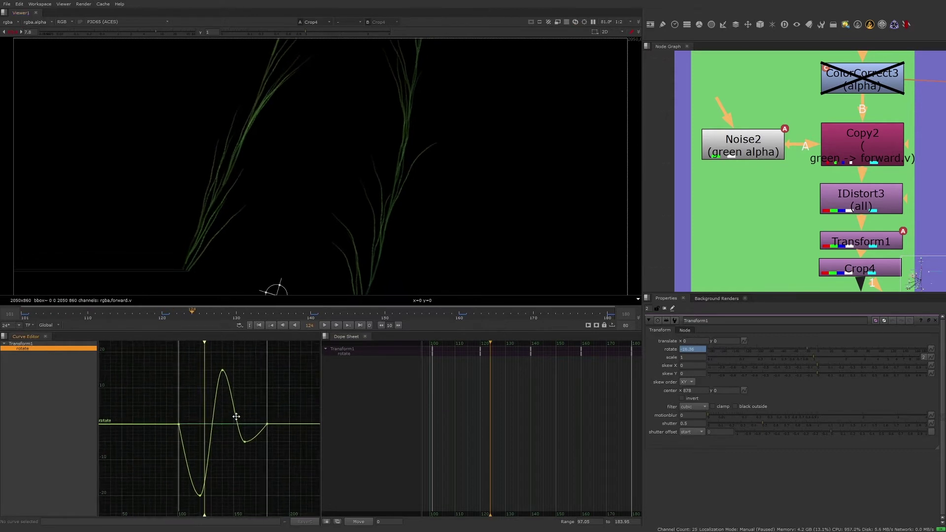
pyautogui.moveTo(158, 363); pyautogui.dragTo(292, 503)
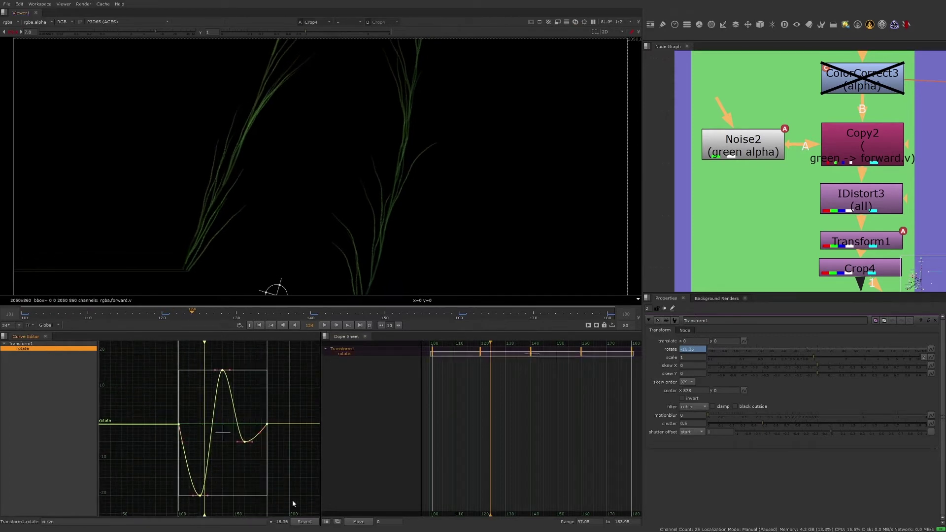
pyautogui.click(63, 522)
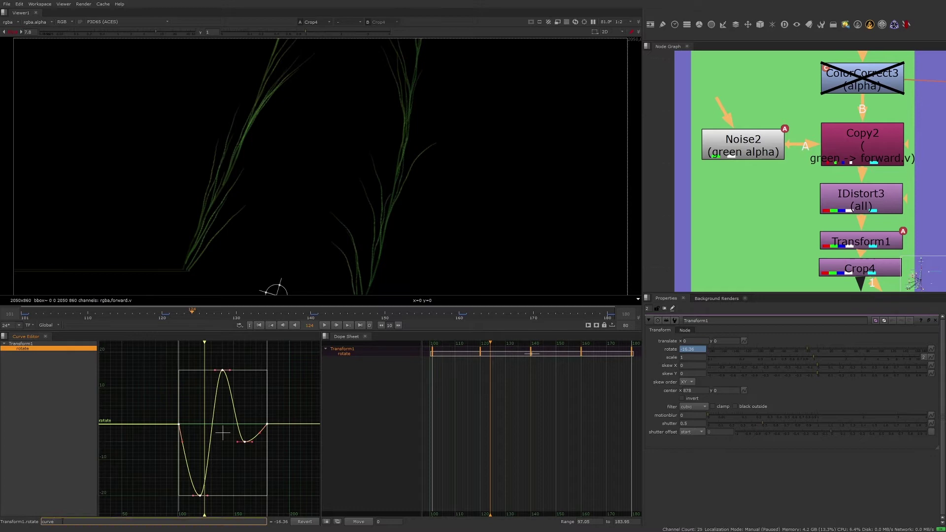
pyautogui.write('/2')
pyautogui.press('Return')
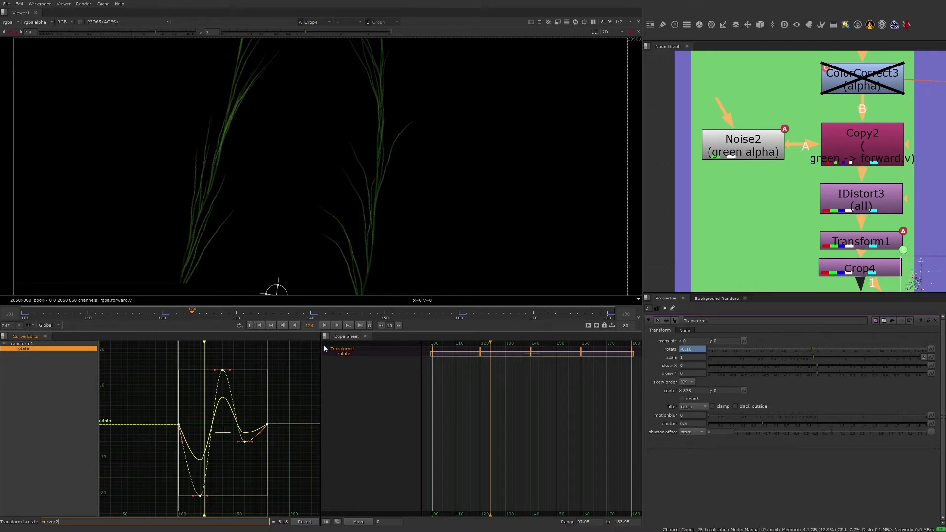
pyautogui.click(324, 324)
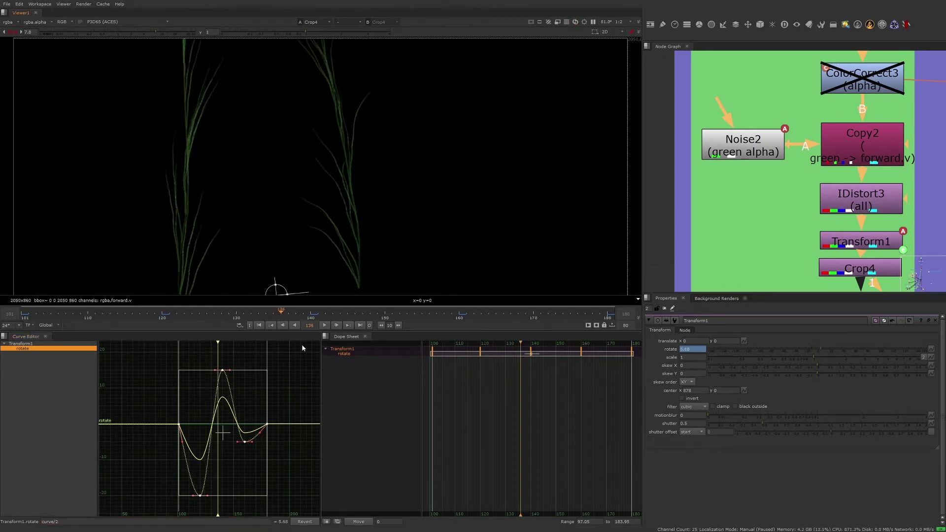
# Set Transform1's rotate curve expression to curve*.5 and play back the sea grass sway
pyautogui.click(65, 522)
pyautogui.press('BackSpace')
pyautogui.press('BackSpace')
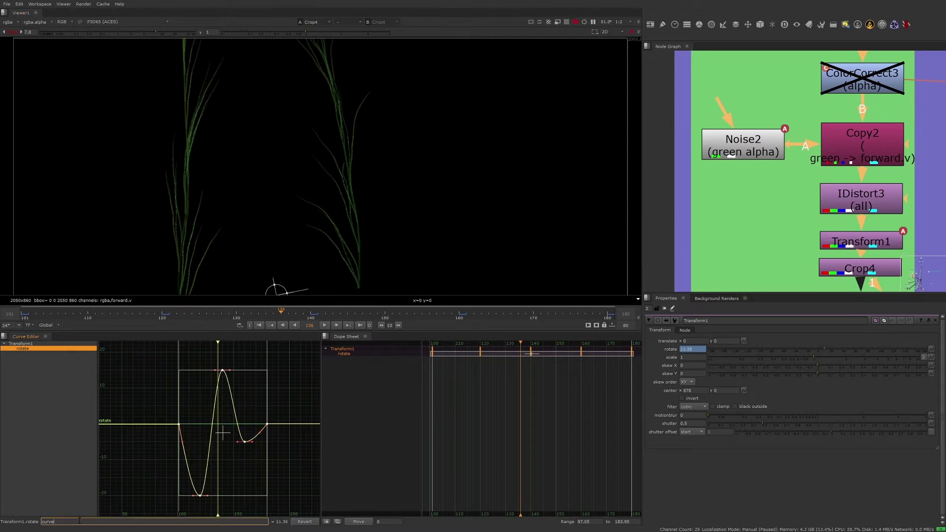
pyautogui.write('*')
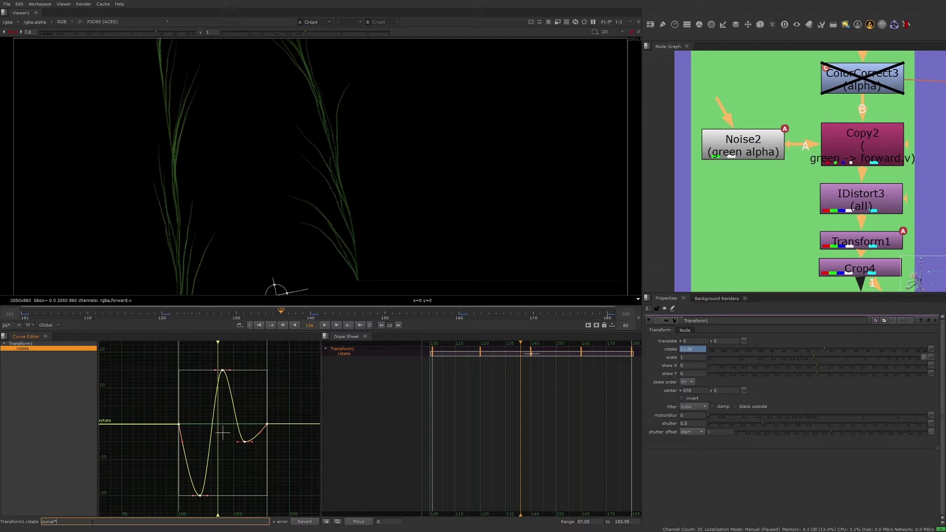
pyautogui.write('.5')
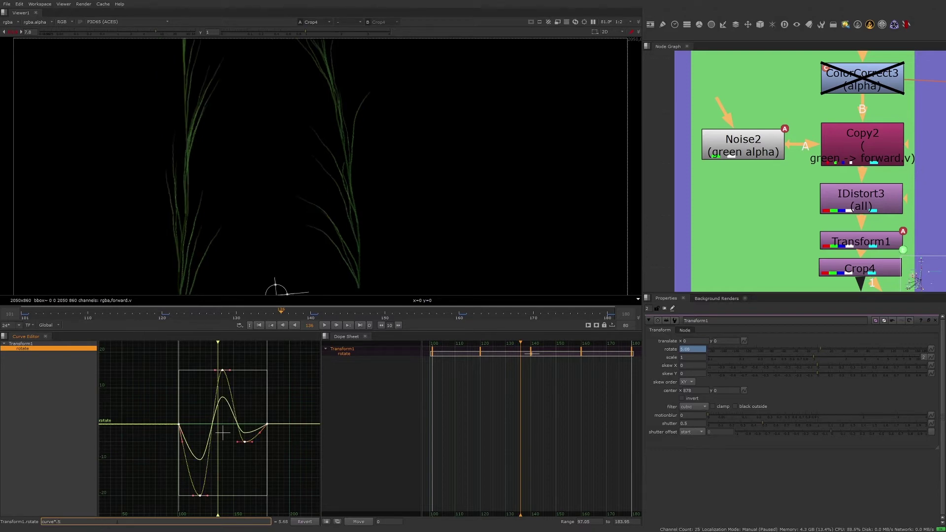
pyautogui.click(324, 326)
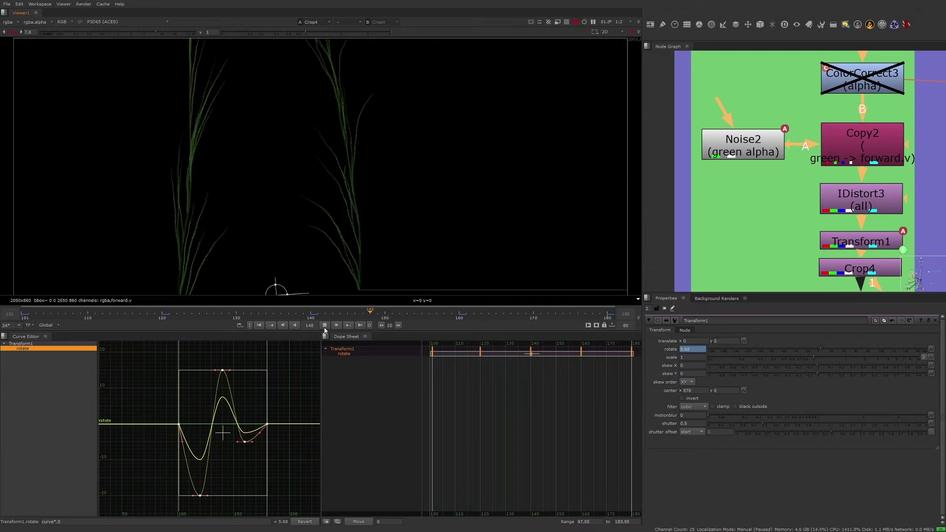
pyautogui.click(324, 325)
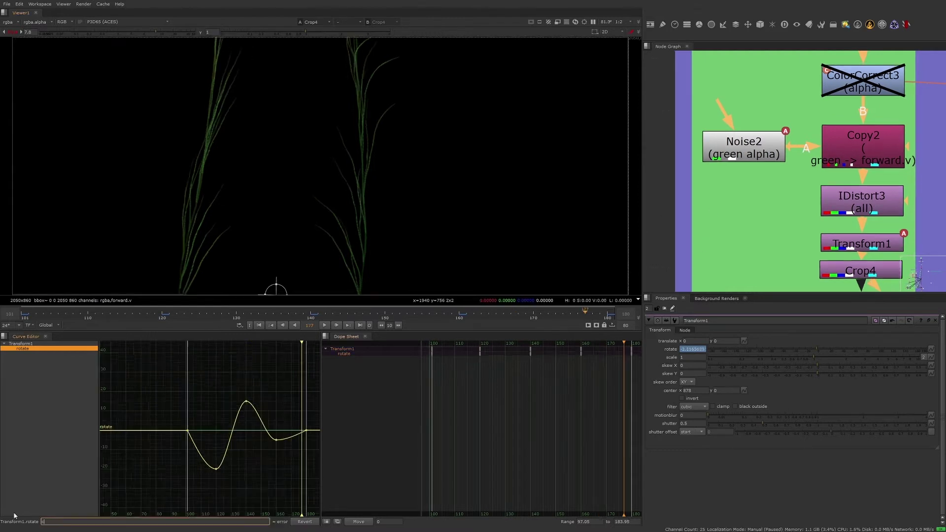
# Try the expressions sin(y) and tan(x) on Transform1's rotate curve and reset the expression to curve
pyautogui.press('Return')
pyautogui.hotkey('ctrl', 'z')
pyautogui.write('tan(x)')
pyautogui.press('Return')
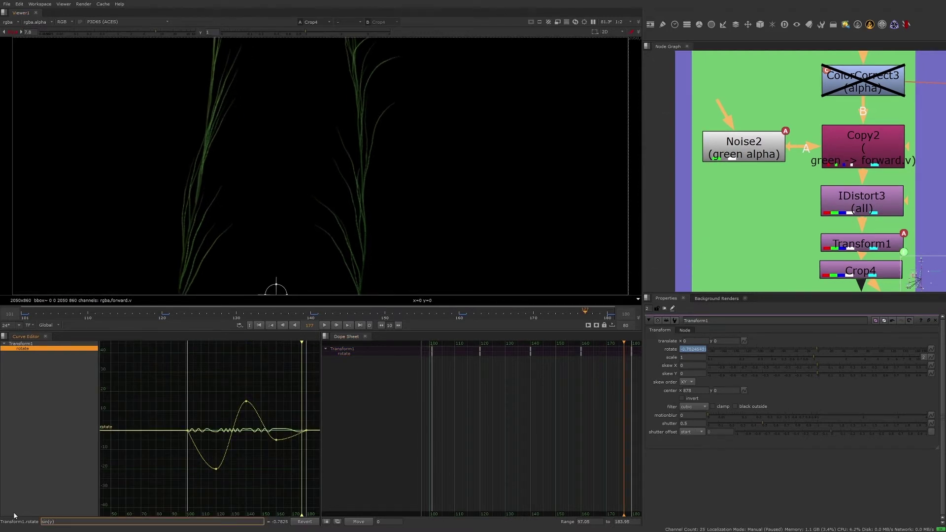
pyautogui.write('cur')
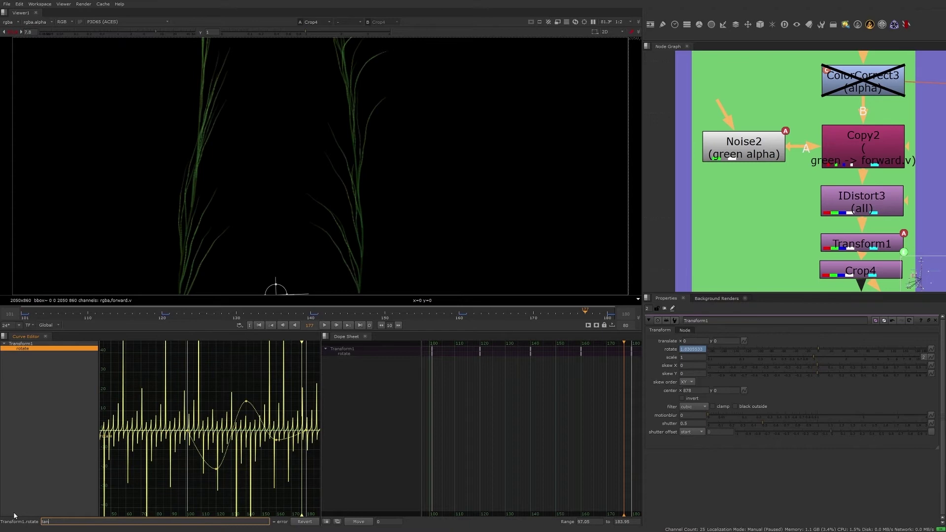
pyautogui.write('ve')
pyautogui.press('Return')
# Select the last three rotate keys and examine the interpolation types available for them, including the Before and After options
pyautogui.moveTo(205, 388); pyautogui.dragTo(316, 467)
pyautogui.rightClick(255, 381)
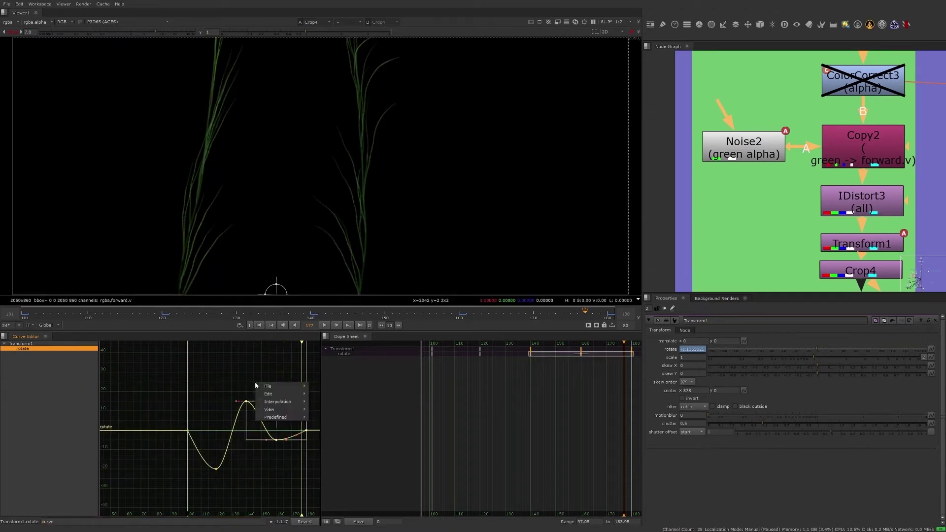
pyautogui.moveTo(285, 405)
pyautogui.moveTo(305, 417)
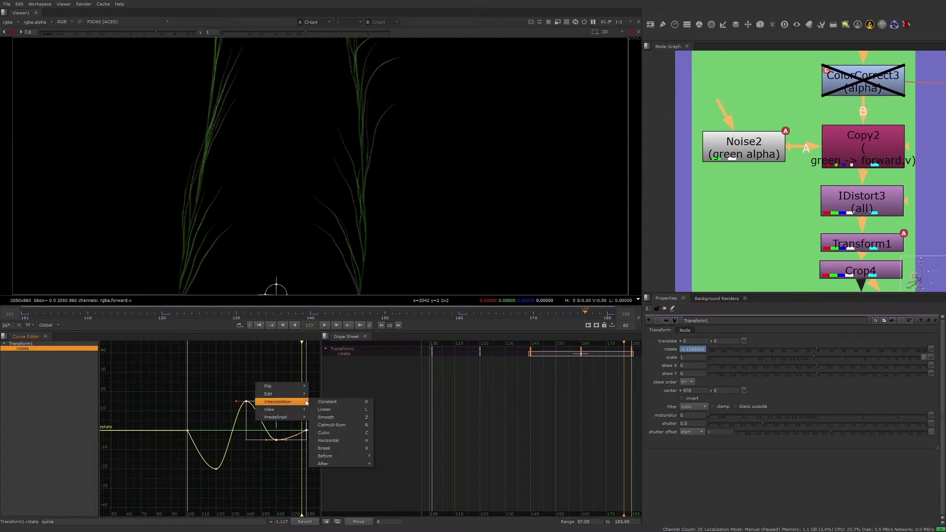
pyautogui.moveTo(344, 460)
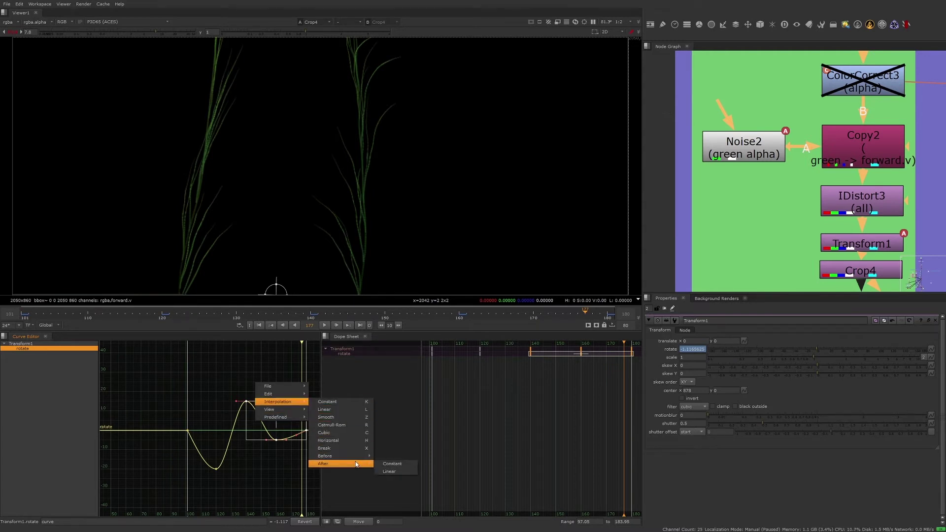
pyautogui.click(265, 377)
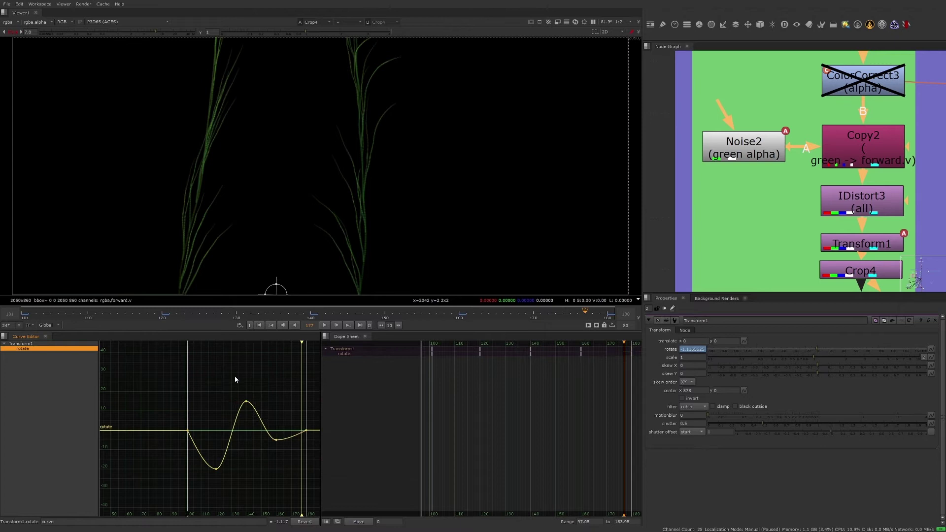
# Try scaling down the values of the last three rotate keys, and undo the change
pyautogui.moveTo(214, 383); pyautogui.dragTo(320, 456)
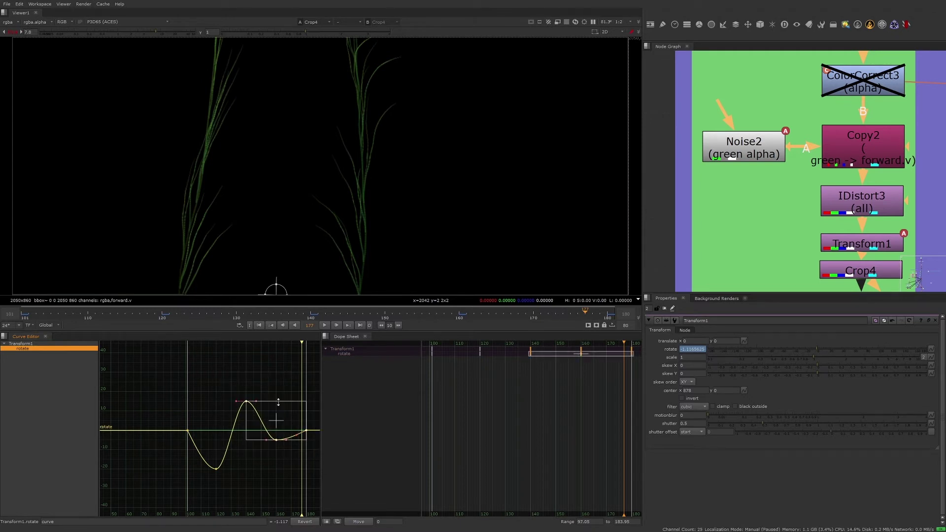
pyautogui.moveTo(278, 403); pyautogui.dragTo(282, 425)
pyautogui.hotkey('ctrl', 'z')
# Try reshaping the rotate curve by tilting the tangent at the frame 140 key and moving an added key to frame 120
pyautogui.moveTo(253, 393)
pyautogui.mouseDown()
pyautogui.moveTo(244, 418)
pyautogui.moveTo(245, 400)
pyautogui.moveTo(245, 413)
pyautogui.moveTo(260, 394)
pyautogui.mouseUp()
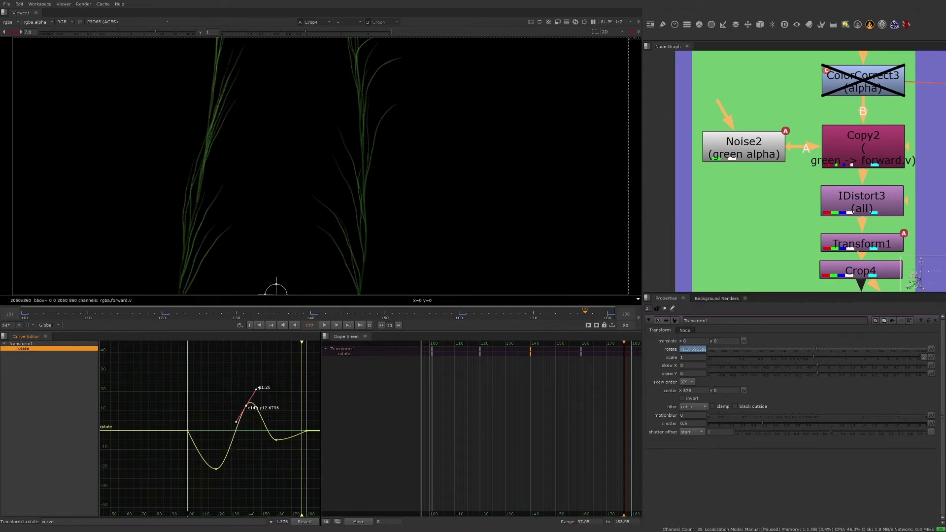
pyautogui.keyDown('ctrl'); pyautogui.keyDown('alt'); pyautogui.click(230, 448); pyautogui.keyUp('alt'); pyautogui.keyUp('ctrl')
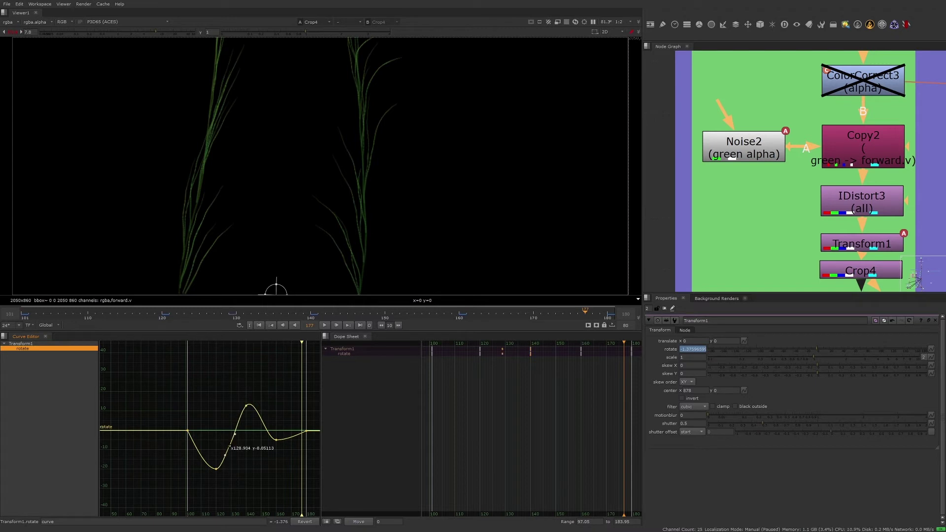
pyautogui.moveTo(230, 447); pyautogui.dragTo(249, 444)
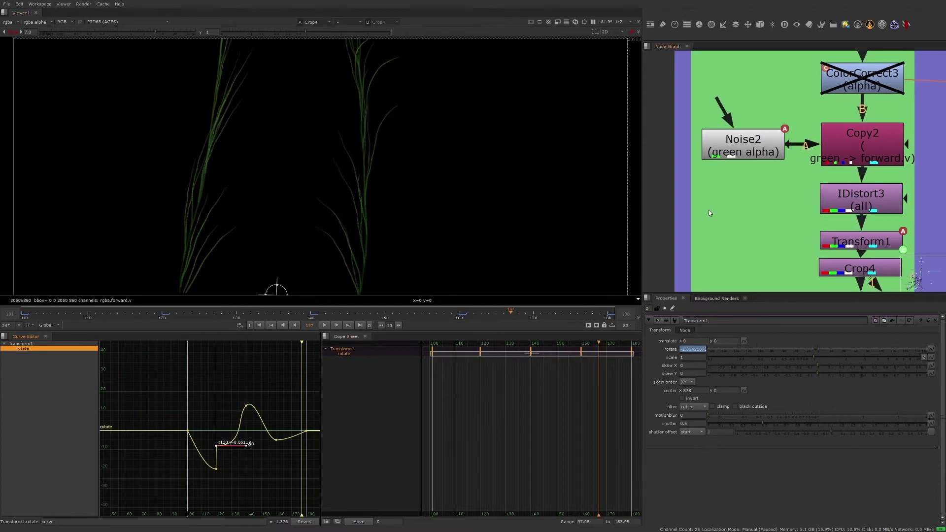
# Jump back to the 040_62_V01 Shot Notes backdrop and read the note about the camera push-in
pyautogui.press('j')
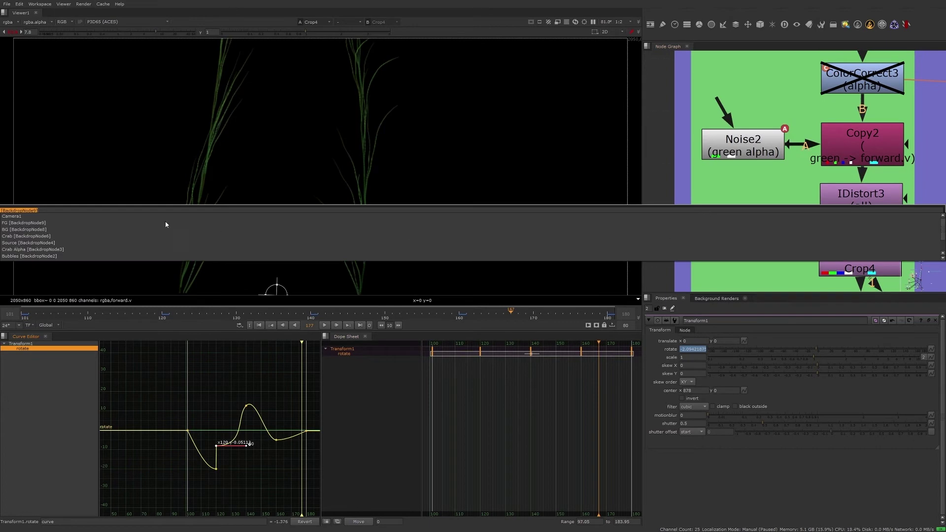
pyautogui.scroll(-1, 21, 238)
pyautogui.click(25, 242)
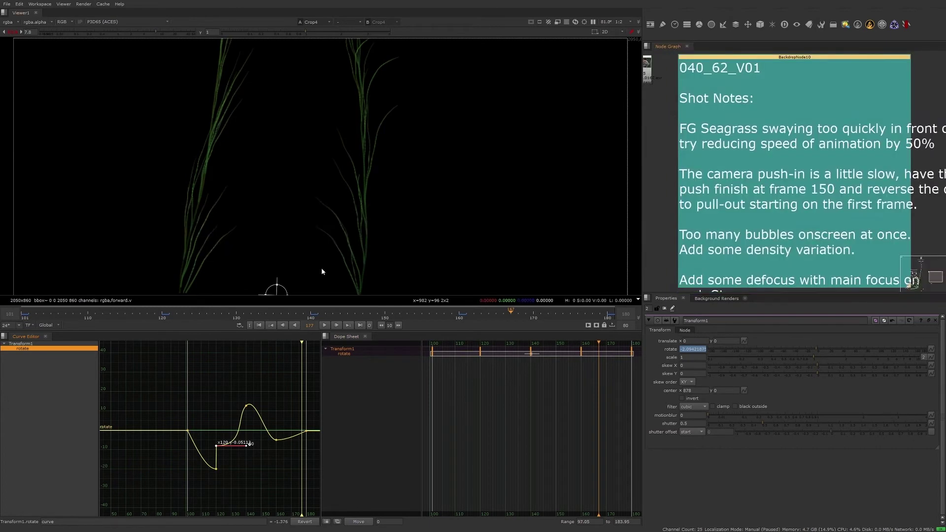
pyautogui.moveTo(782, 179); pyautogui.dragTo(739, 179, button='middle')
pyautogui.scroll(-2, 756, 180)
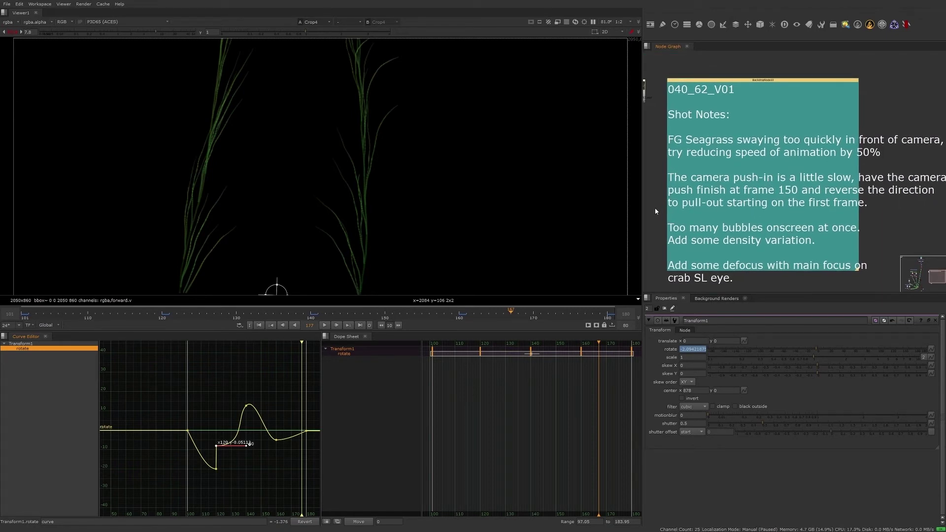
# Jump to the bookmarked Camera1 node in the node graph and open its properties
pyautogui.press('j')
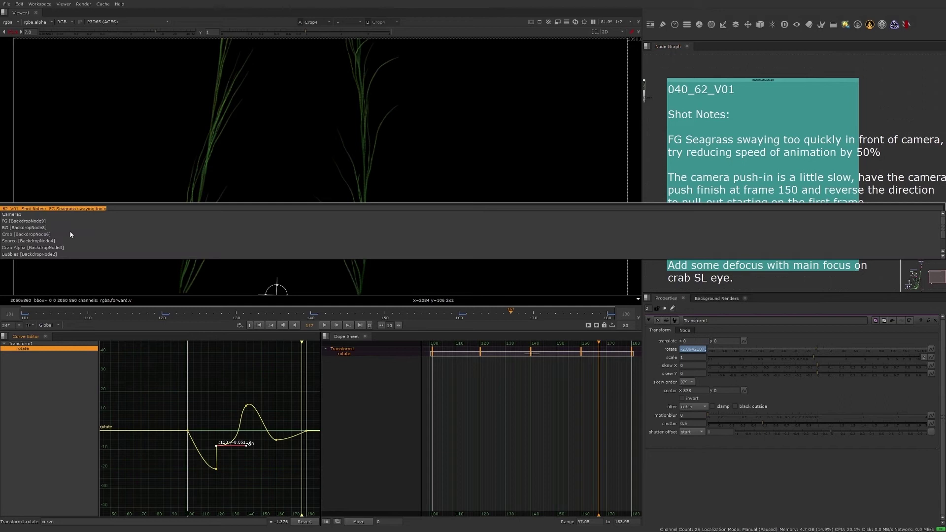
pyautogui.press('Return')
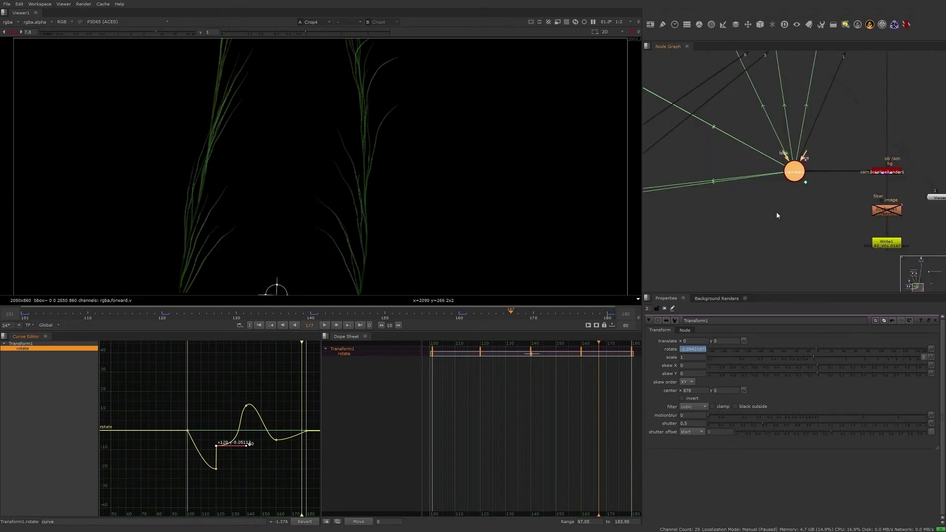
pyautogui.moveTo(792, 196); pyautogui.dragTo(736, 297, button='middle')
pyautogui.doubleClick(737, 261)
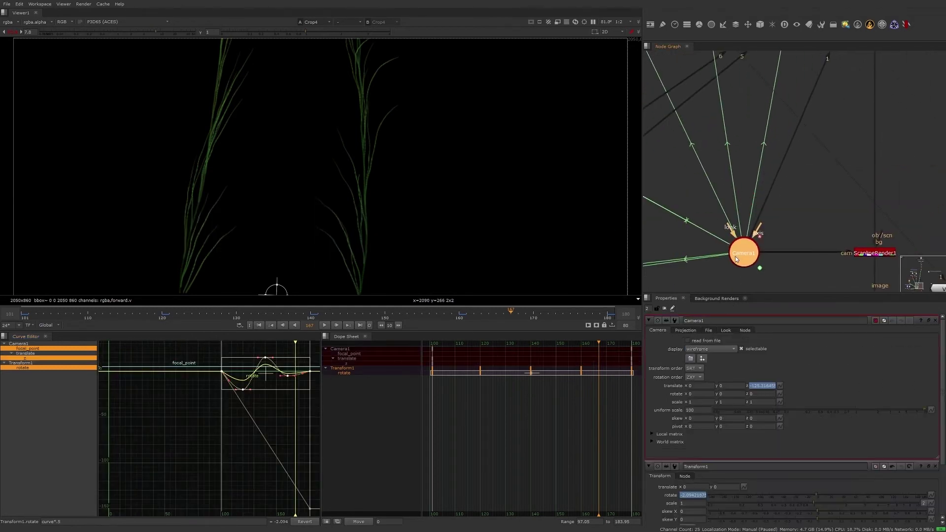
# Check the bookmark option in Camera1's node settings and return to its camera transform settings
pyautogui.click(775, 273)
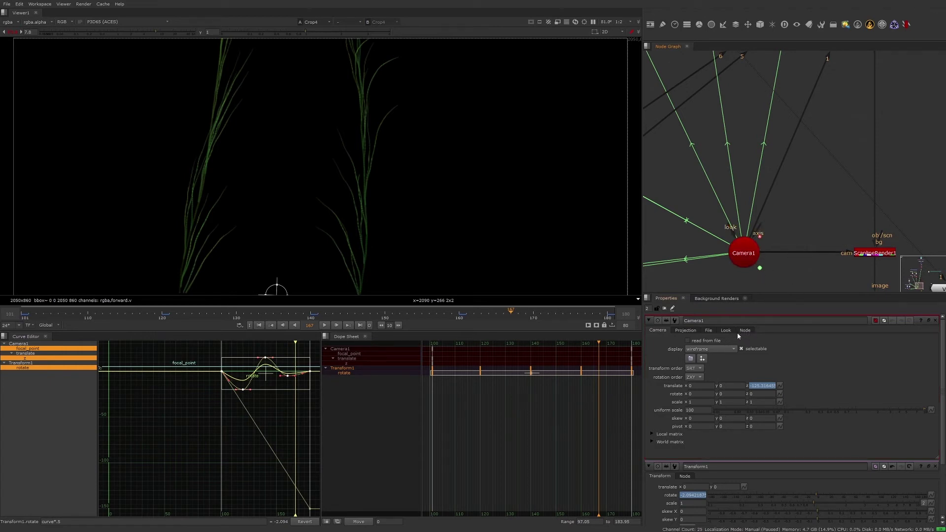
pyautogui.click(747, 251)
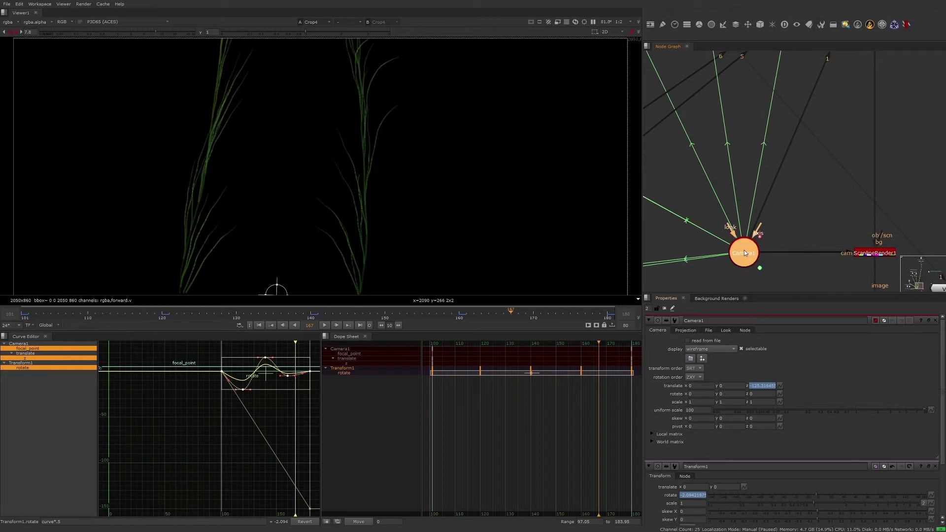
pyautogui.click(745, 331)
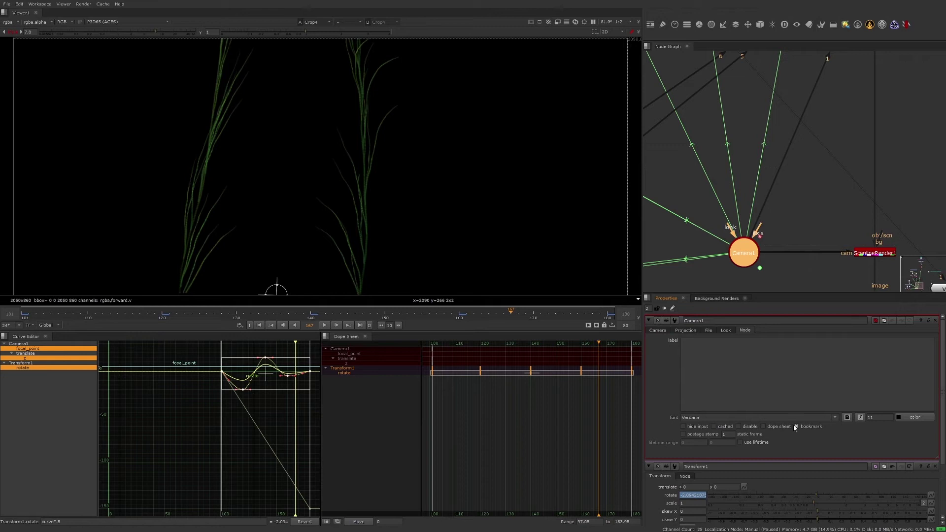
pyautogui.click(658, 331)
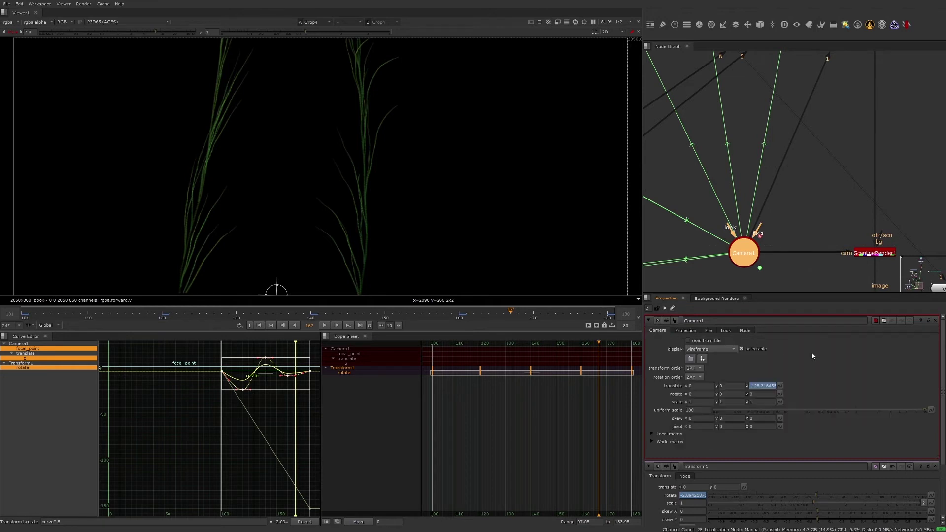
pyautogui.click(792, 284)
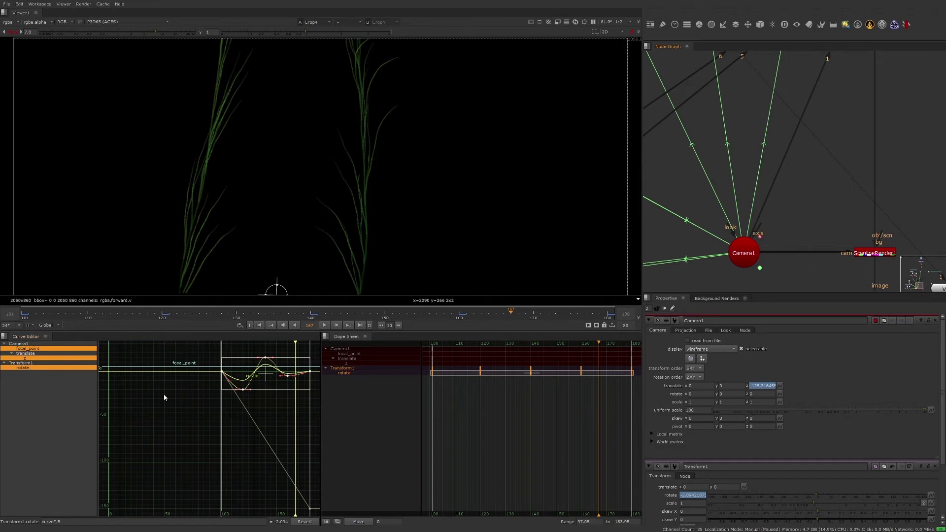
# Examine Camera1's translate z and focal_point curves beside Transform1's rotate curve in the Curve Editor
pyautogui.moveTo(210, 406); pyautogui.dragTo(165, 432, button='middle')
pyautogui.scroll(4, 181, 445)
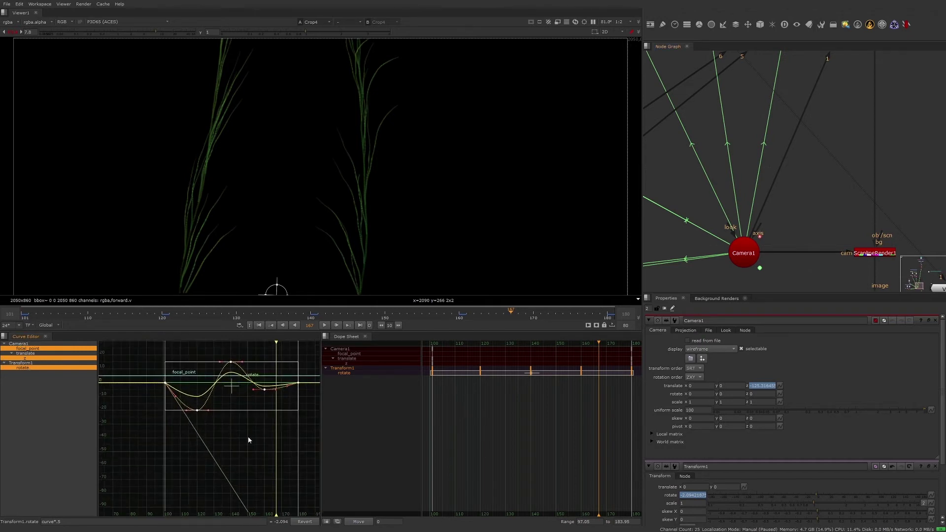
pyautogui.moveTo(250, 441); pyautogui.dragTo(227, 473, button='middle')
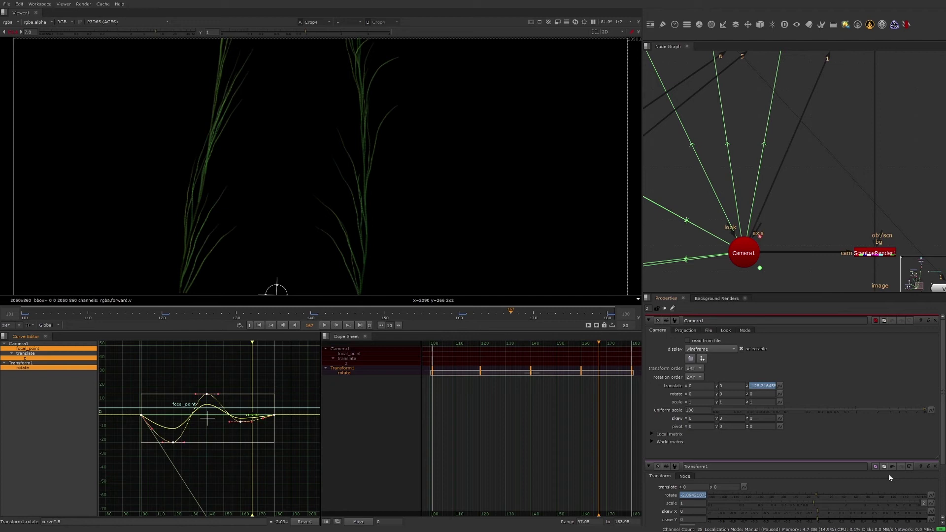
# Close Transform1's properties and move Camera1's last translate z keyframe to frame 150 in the Dope Sheet
pyautogui.click(935, 466)
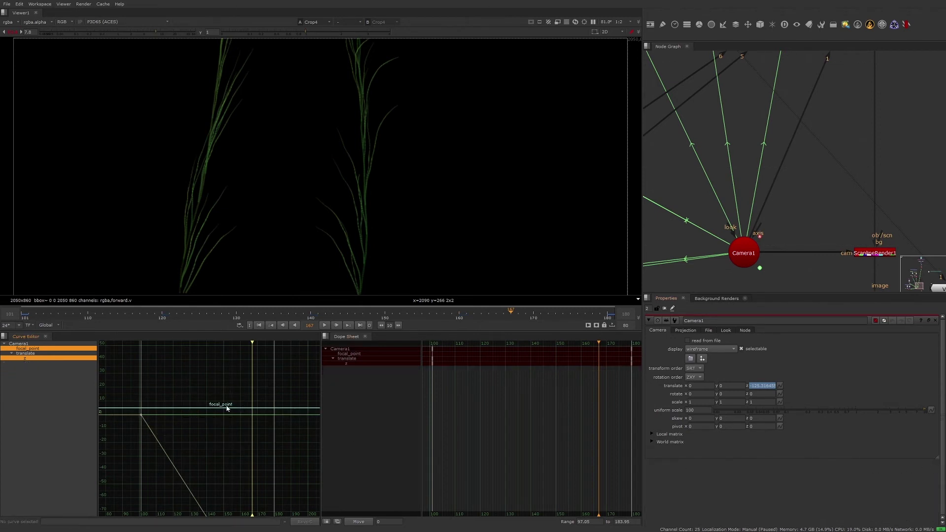
pyautogui.moveTo(245, 442); pyautogui.dragTo(215, 412, button='middle')
pyautogui.scroll(-4, 246, 408)
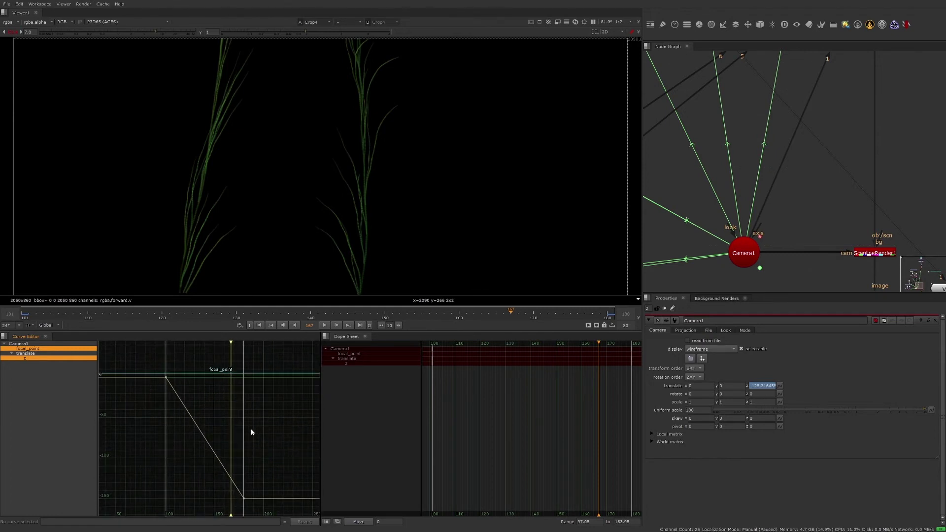
pyautogui.click(365, 326)
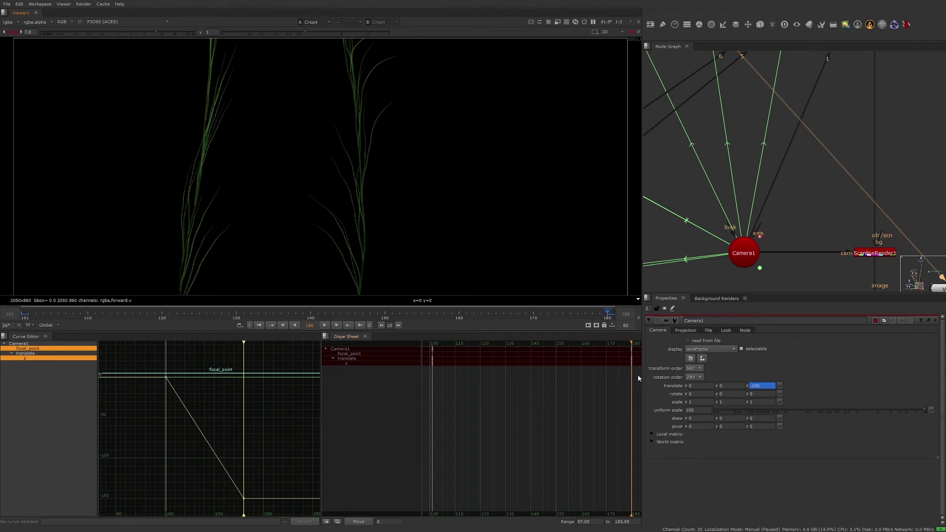
pyautogui.moveTo(631, 360); pyautogui.dragTo(555, 359)
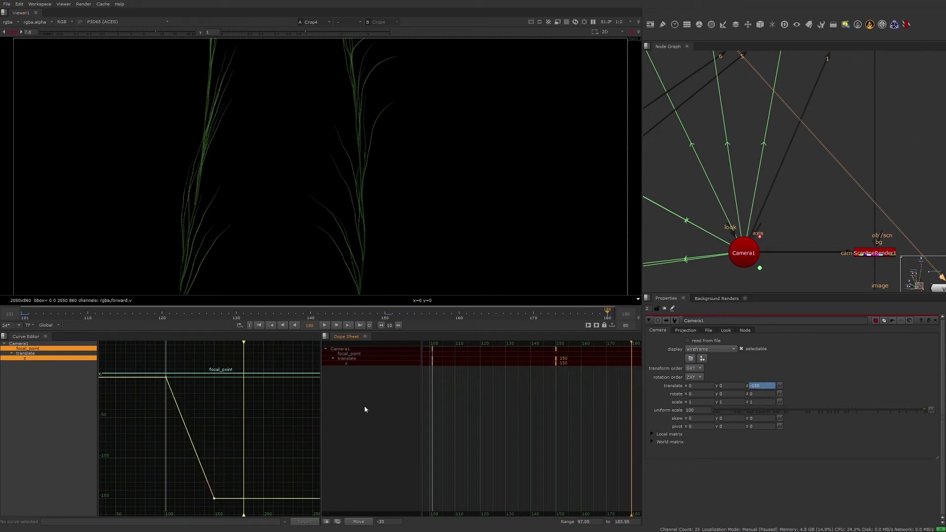
# Select all keys on Camera1's translate z curve and apply the predefined Reverse operation
pyautogui.moveTo(146, 364); pyautogui.dragTo(244, 512)
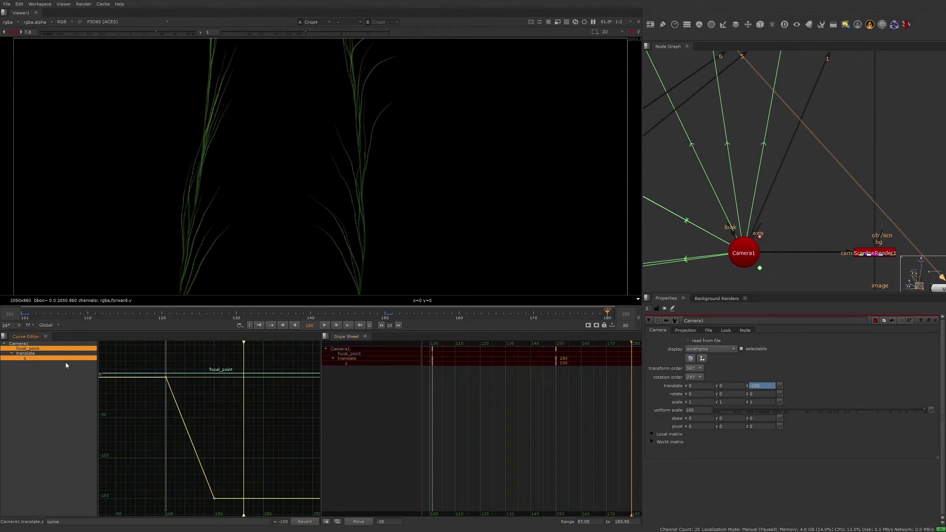
pyautogui.click(69, 358)
pyautogui.moveTo(126, 363); pyautogui.dragTo(260, 512)
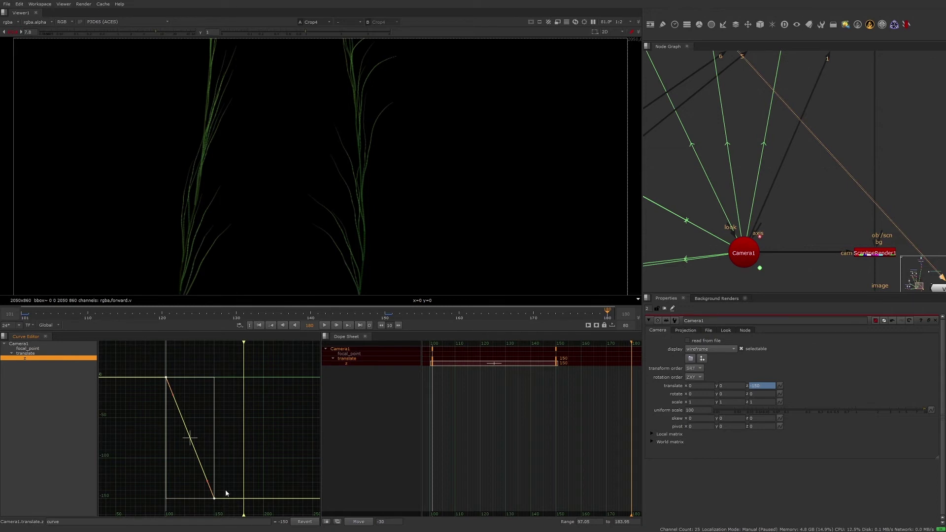
pyautogui.rightClick(199, 467)
pyautogui.moveTo(229, 501)
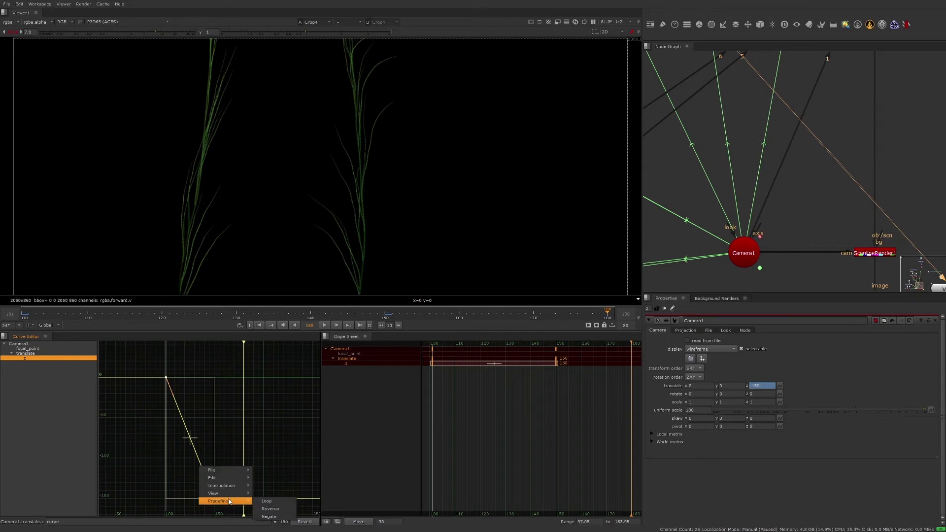
pyautogui.click(265, 501)
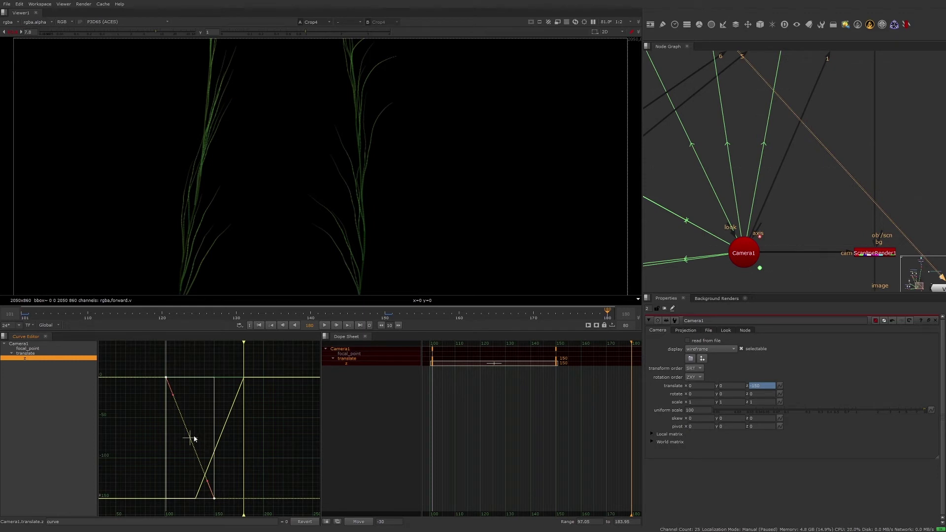
# Try repositioning the reversed translate z keys freehand, undo it, and move them by exactly 30 frames instead
pyautogui.moveTo(190, 437); pyautogui.dragTo(215, 439)
pyautogui.hotkey('ctrl', 'z')
pyautogui.click(389, 520)
pyautogui.moveTo(390, 521); pyautogui.dragTo(381, 521)
pyautogui.write('30')
pyautogui.click(359, 522)
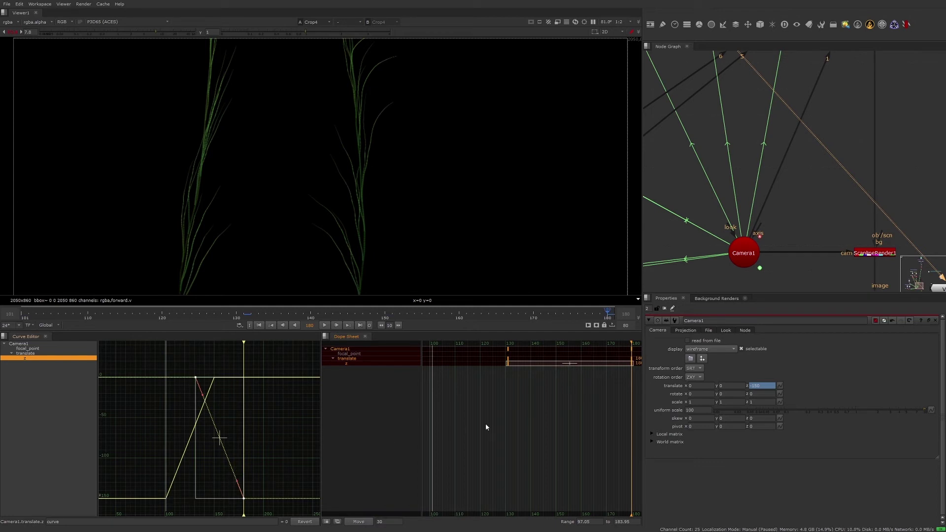
# Read the bubble density note in the 040_62_V01 Shot Notes backdrop and go to the bookmarked Bubbles backdrop
pyautogui.press('j')
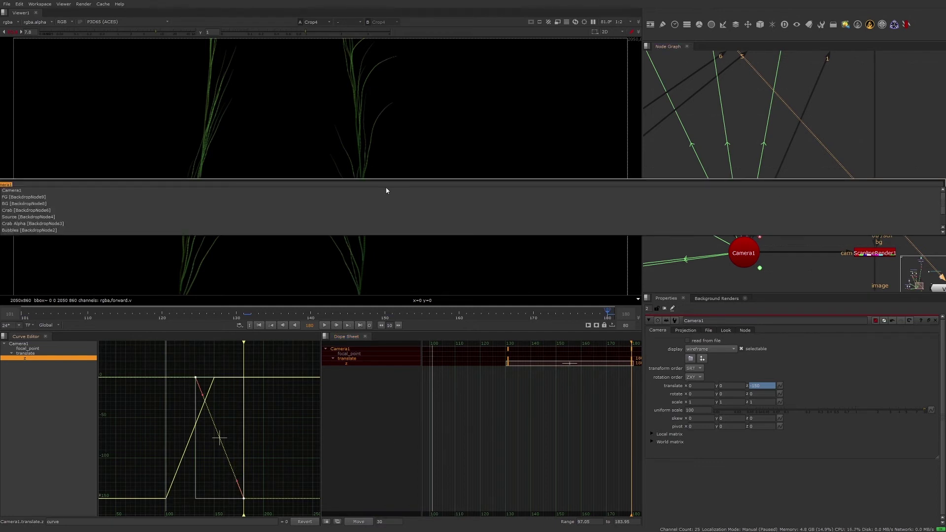
pyautogui.click(71, 218)
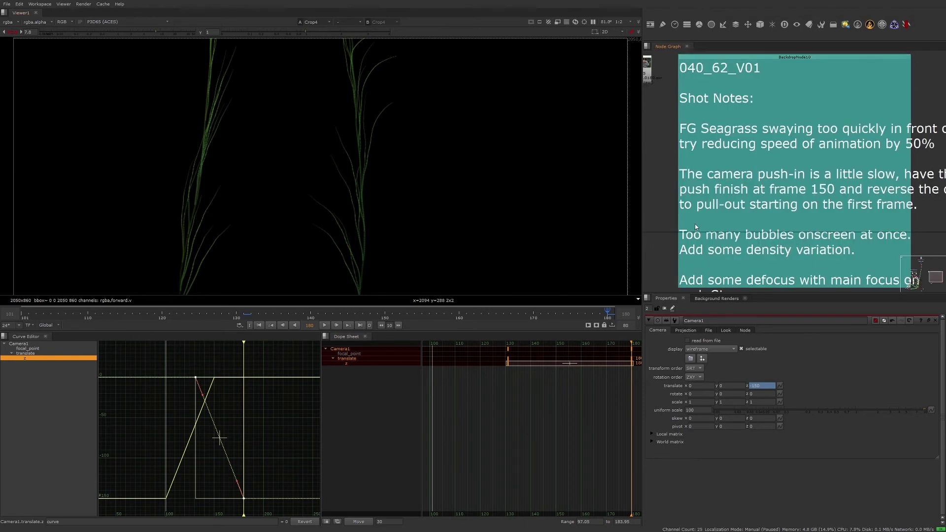
pyautogui.press('j')
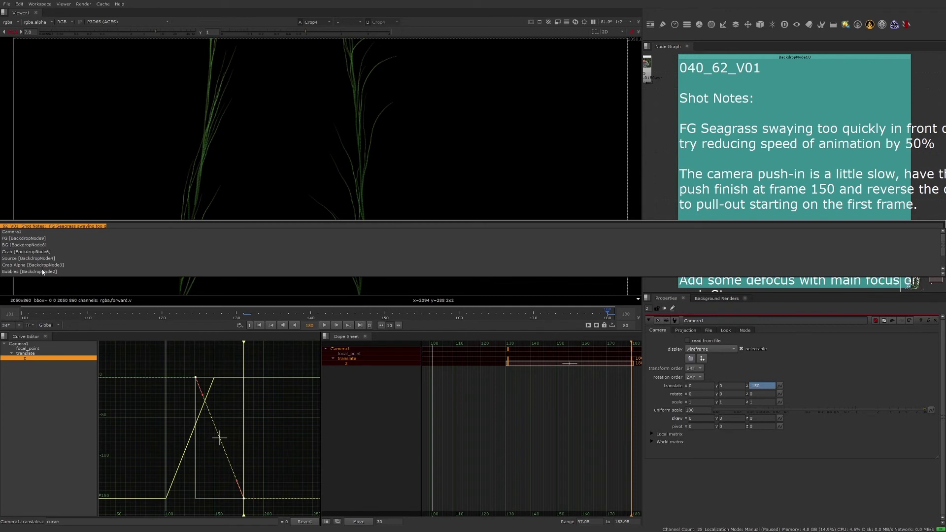
pyautogui.click(43, 272)
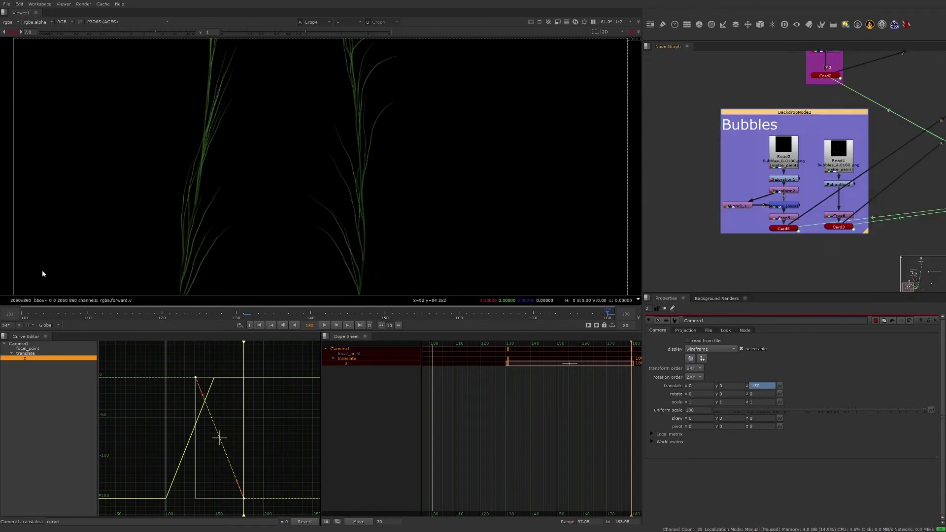
# View the Crop5 bubbles output and open the properties of Read2 and Read1 in the Bubbles backdrop
pyautogui.doubleClick(782, 217)
pyautogui.doubleClick(841, 215)
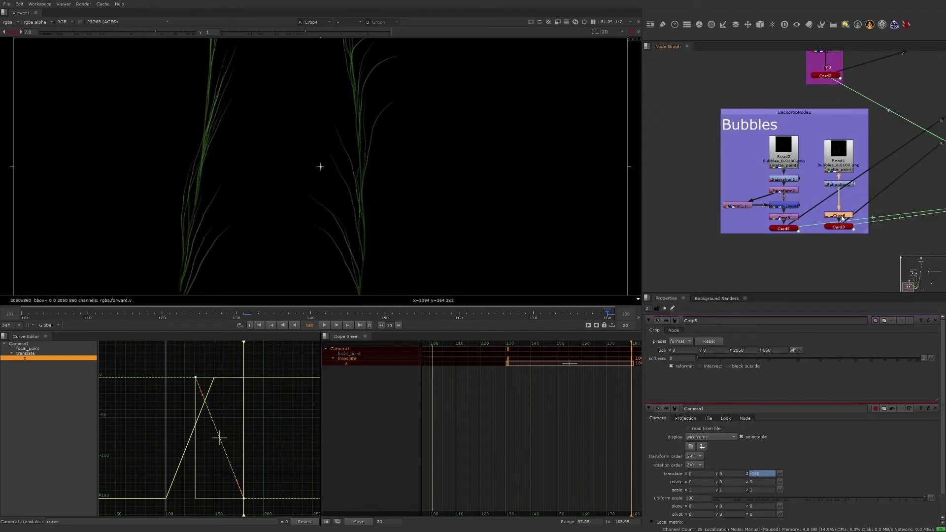
pyautogui.press('1')
pyautogui.doubleClick(780, 166)
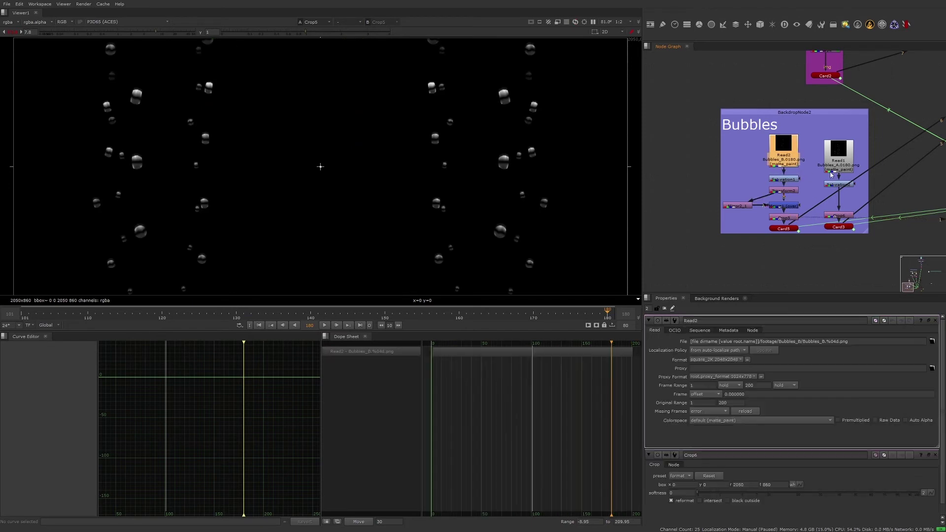
pyautogui.click(832, 165)
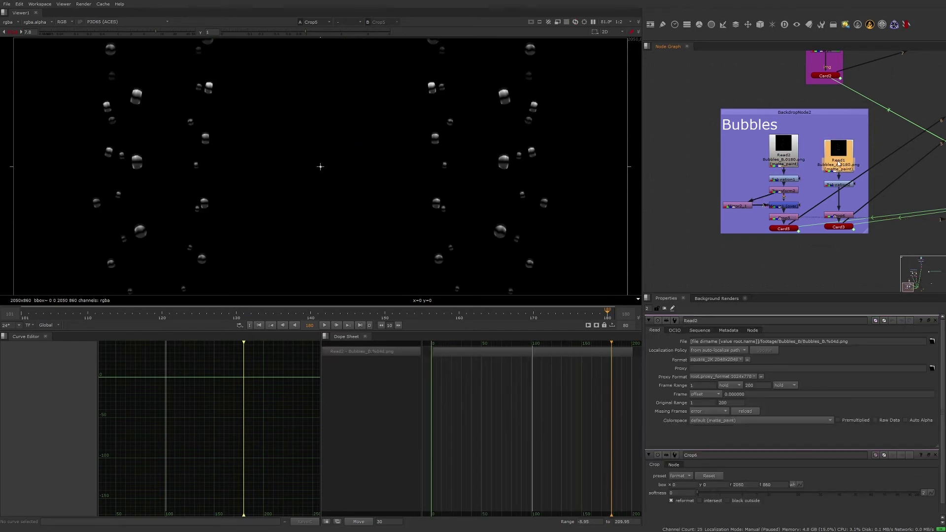
pyautogui.doubleClick(839, 164)
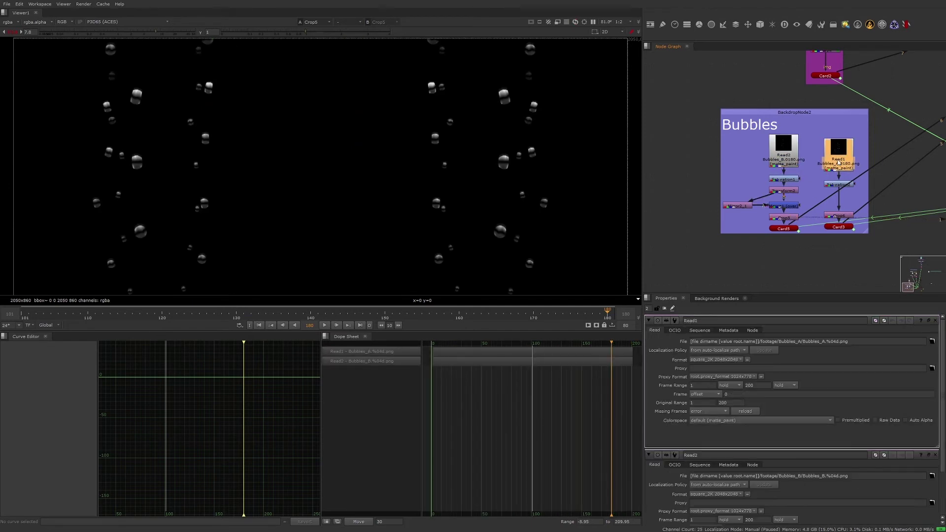
# Trim and slip Read1's Bubbles_A clip in the Dope Sheet to frame range 96 to 146 with an offset of 6
pyautogui.click(472, 352)
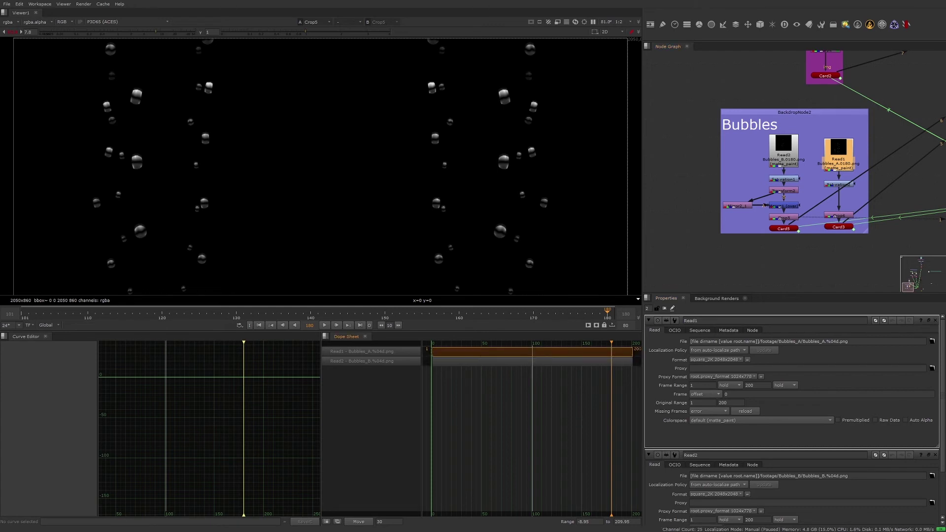
pyautogui.moveTo(432, 350); pyautogui.dragTo(505, 351)
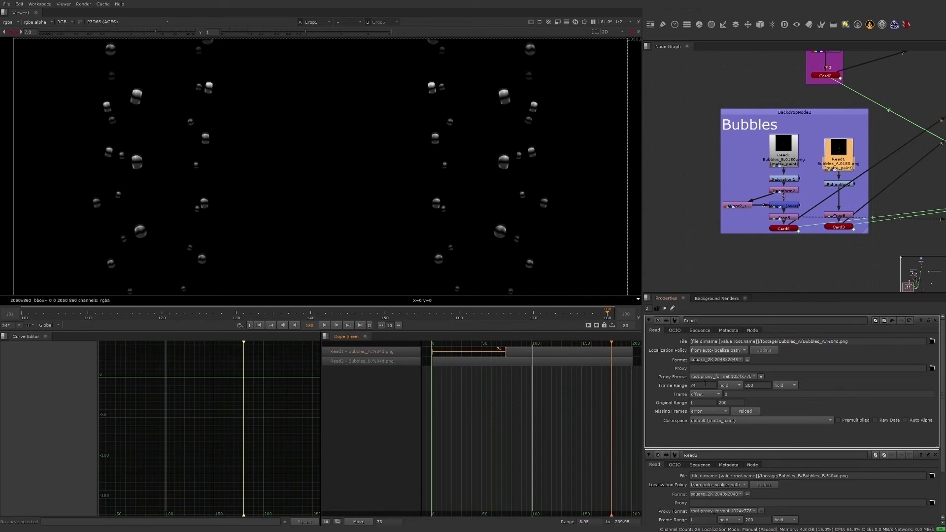
pyautogui.moveTo(571, 353); pyautogui.dragTo(541, 353)
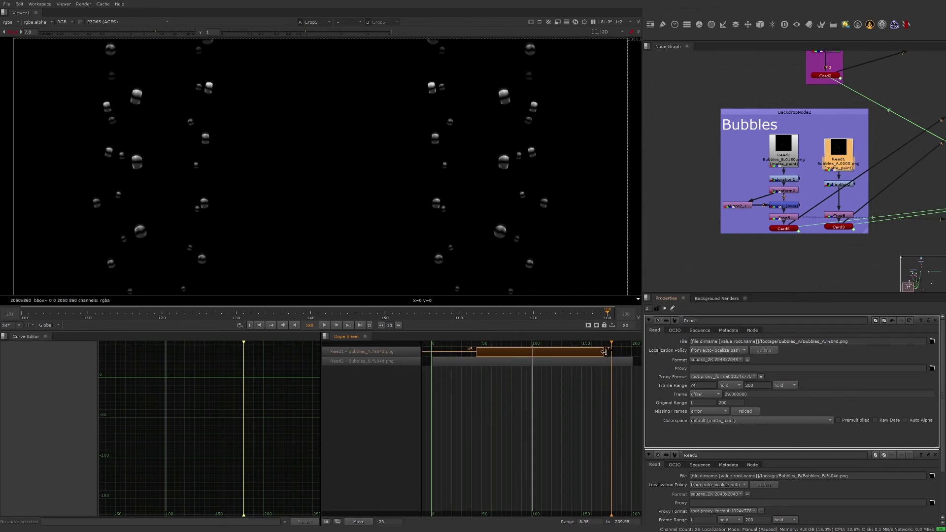
pyautogui.moveTo(603, 351); pyautogui.dragTo(549, 355)
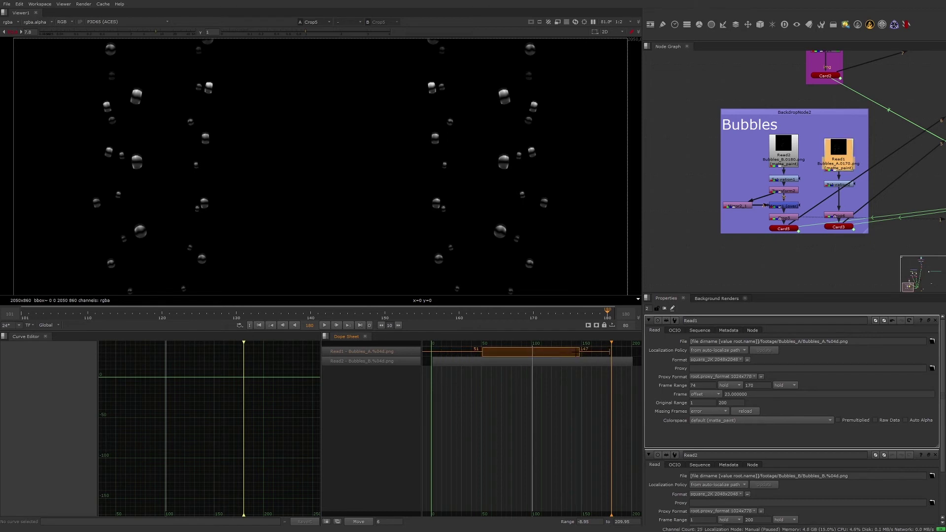
pyautogui.moveTo(576, 352); pyautogui.dragTo(555, 354)
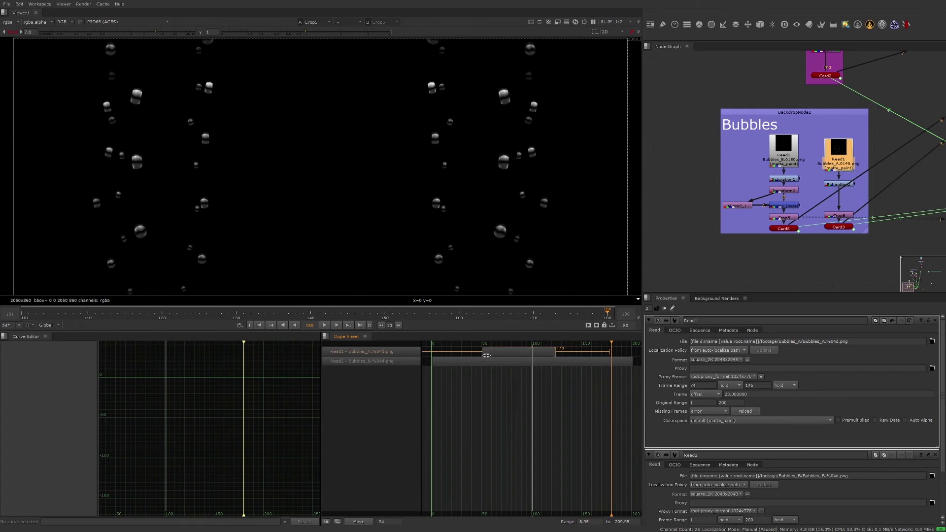
pyautogui.moveTo(484, 352); pyautogui.dragTo(536, 355)
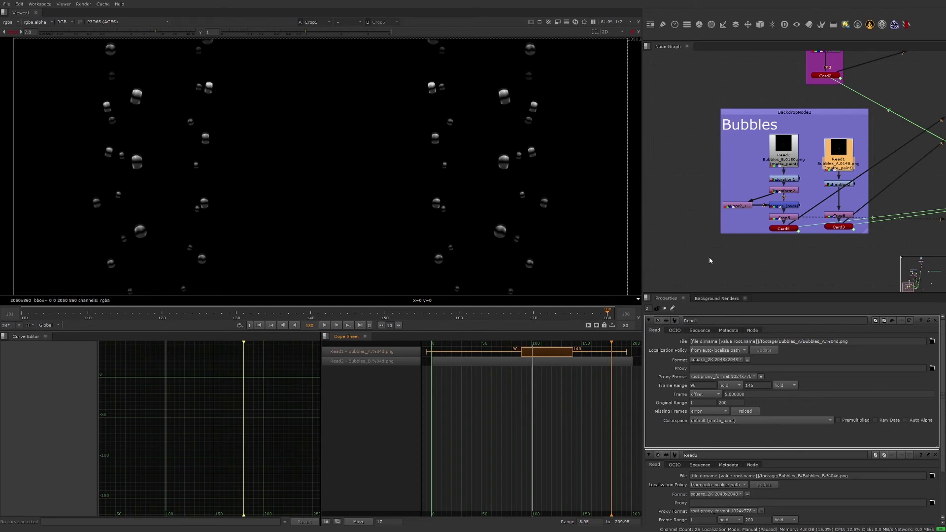
# Set Read1 to output black both before and after its frame range
pyautogui.click(736, 387)
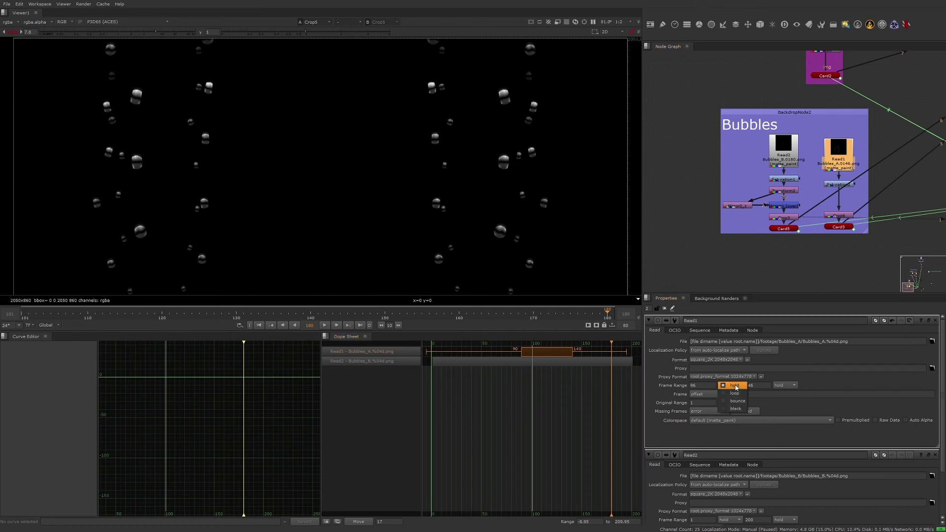
pyautogui.click(737, 411)
pyautogui.click(783, 385)
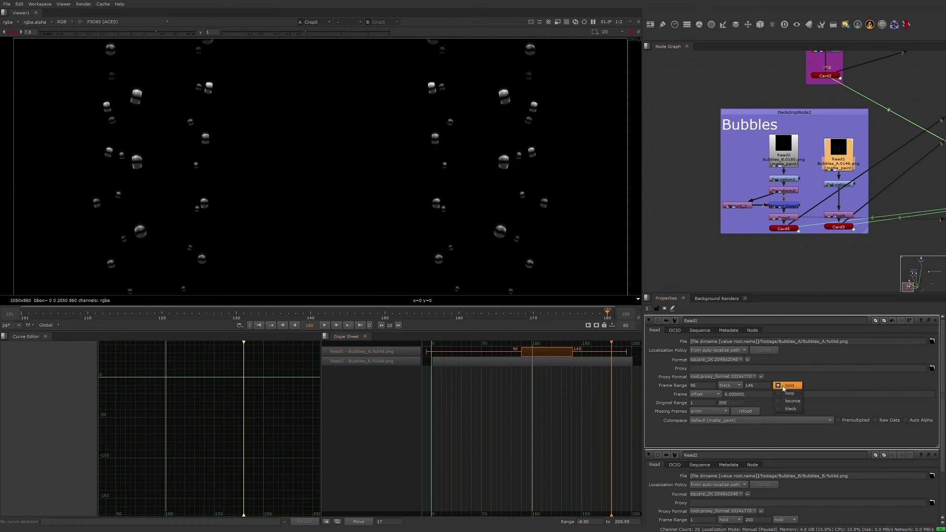
pyautogui.click(786, 409)
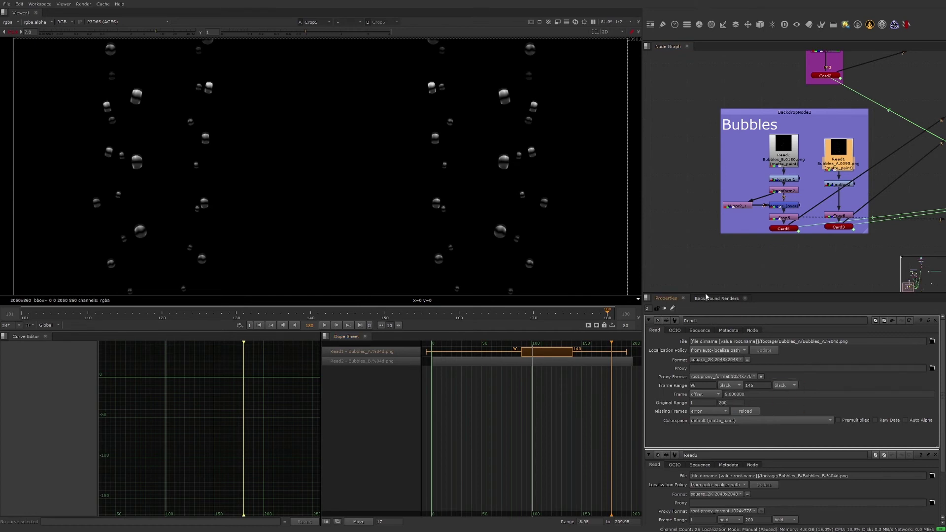
# View the Crop6 output and check the trimmed Bubbles_A clip at frame 111
pyautogui.click(704, 267)
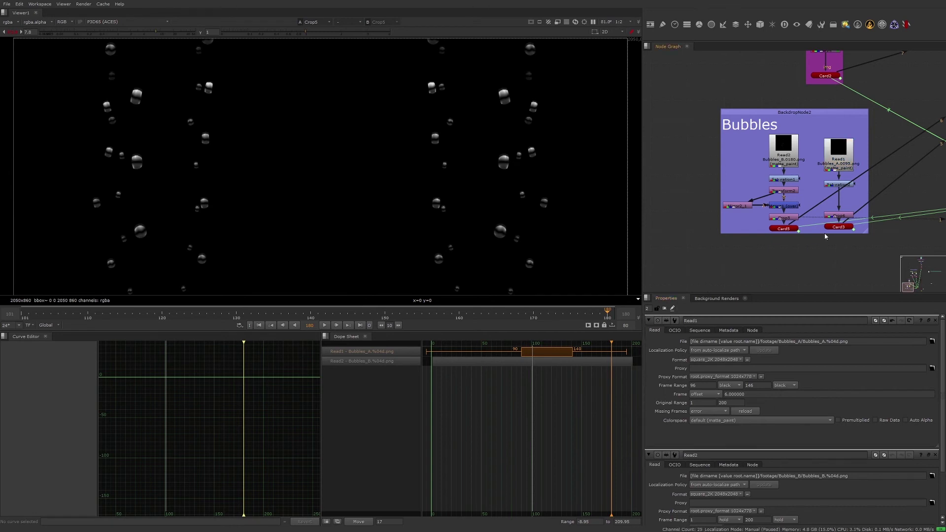
pyautogui.click(834, 217)
pyautogui.press('1')
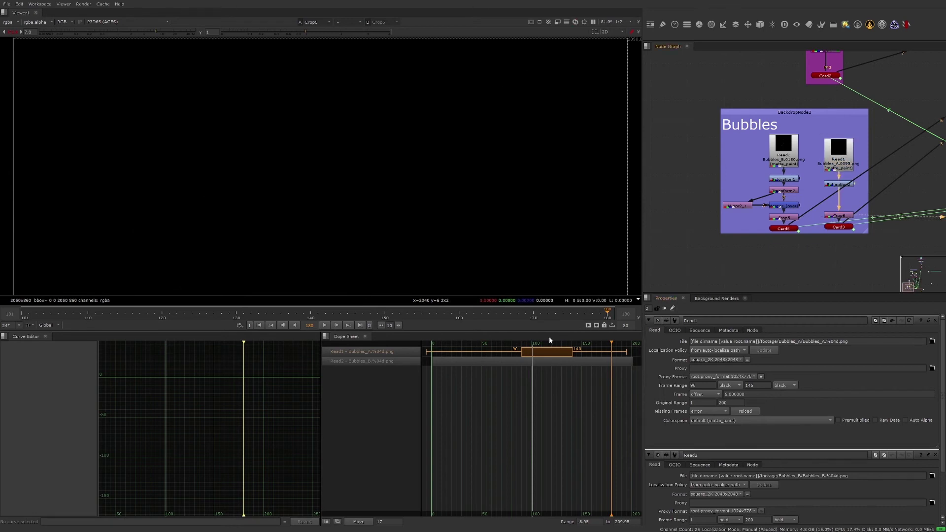
pyautogui.click(544, 344)
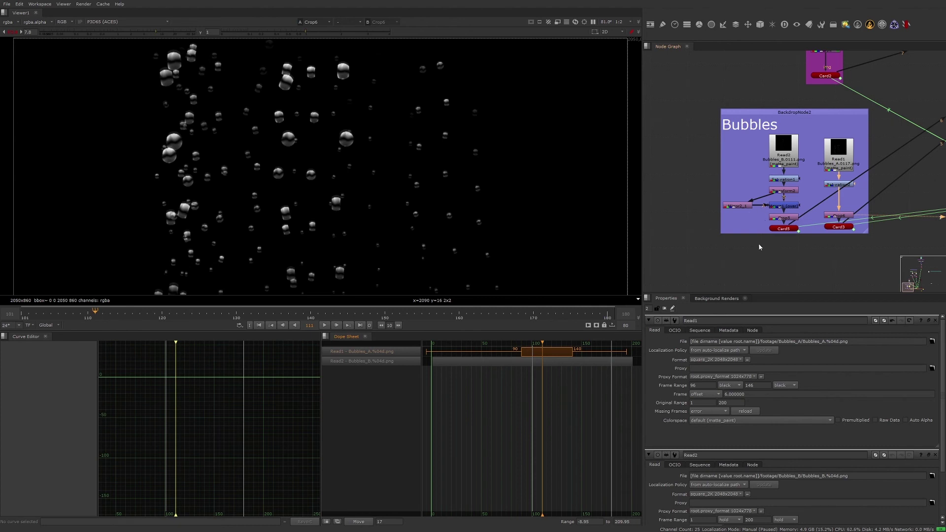
# View the ZDefocus1 node beneath ScanlineRender1 and enable it
pyautogui.scroll(-3, 775, 265)
pyautogui.moveTo(796, 252); pyautogui.dragTo(659, 204, button='middle')
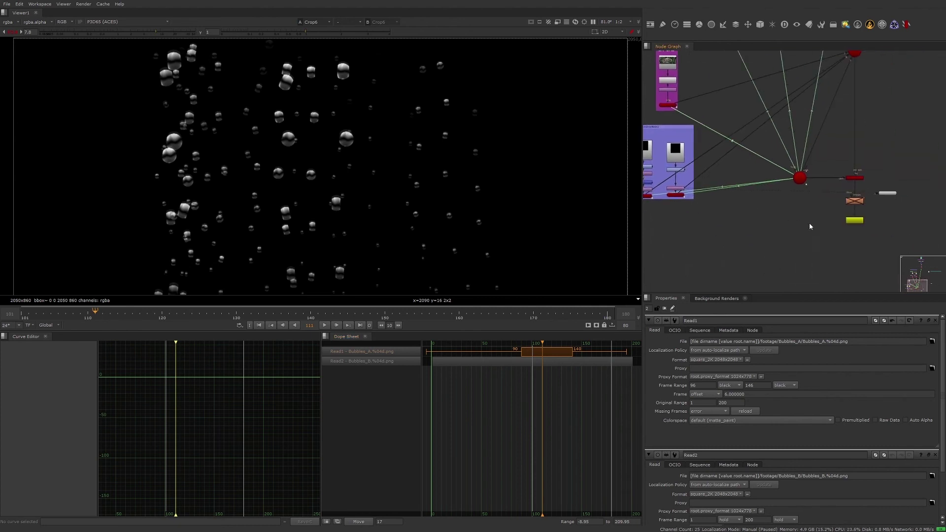
pyautogui.moveTo(876, 207); pyautogui.dragTo(788, 247, button='middle')
pyautogui.moveTo(713, 214); pyautogui.dragTo(745, 228, button='middle')
pyautogui.click(745, 229)
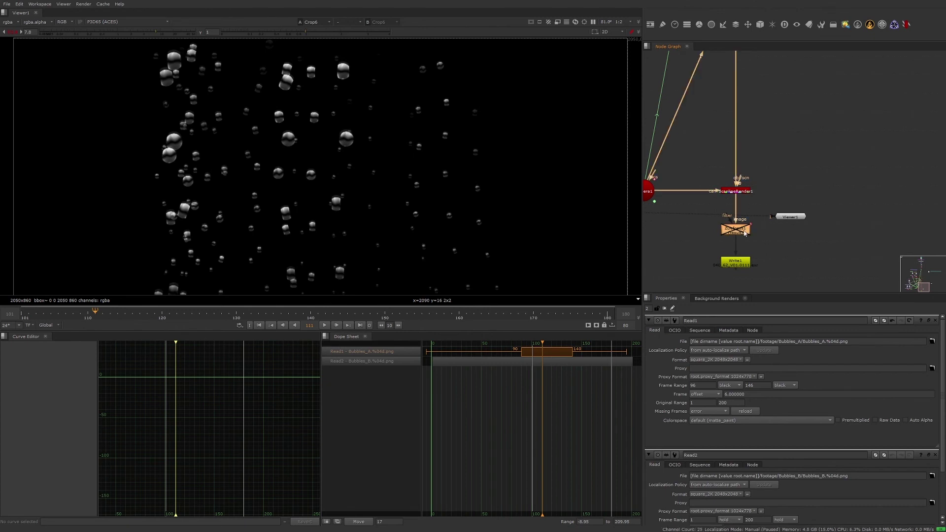
pyautogui.press('1')
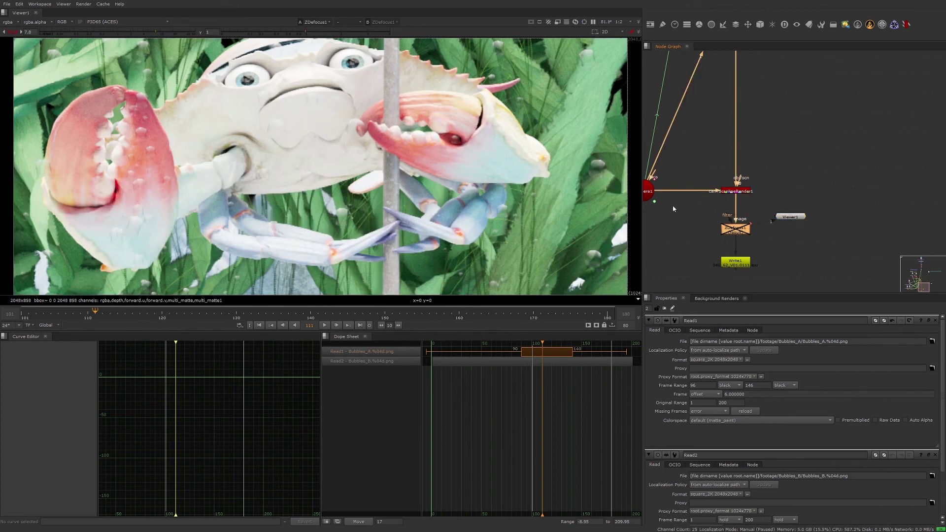
pyautogui.press('d')
# View ScanlineRender1's output and display its depth channel
pyautogui.scroll(-1, 716, 188)
pyautogui.moveTo(743, 190); pyautogui.dragTo(780, 202, button='middle')
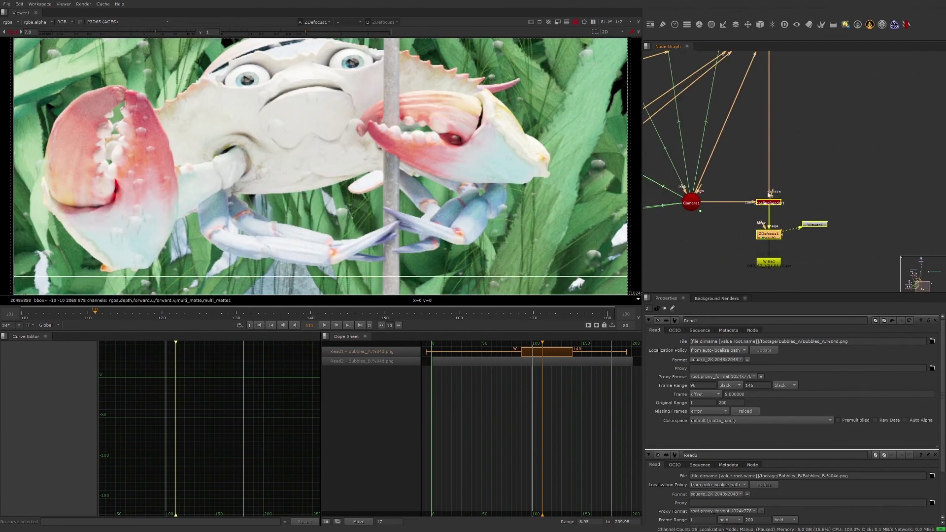
pyautogui.click(777, 202)
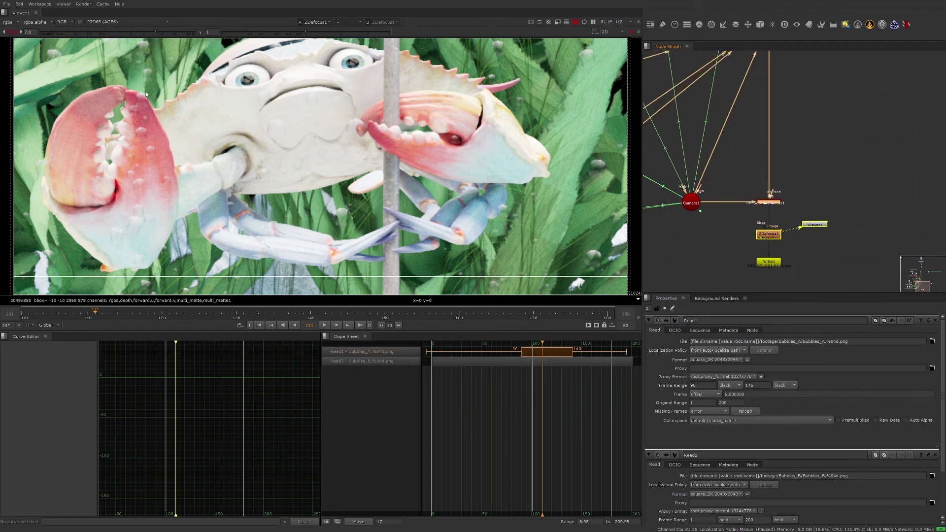
pyautogui.press('1')
pyautogui.click(7, 22)
pyautogui.click(19, 62)
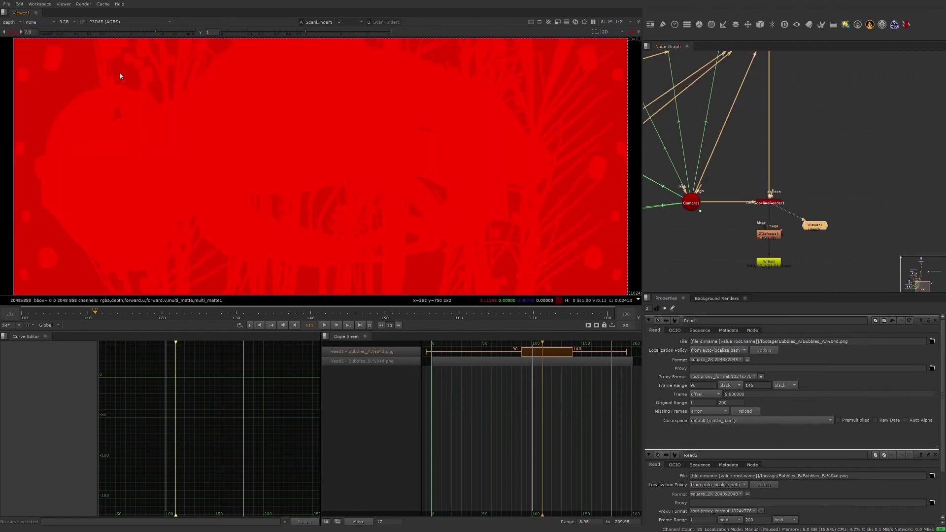
# Reset the viewer's gain and view ZDefocus1's output in rgba instead of depth
pyautogui.scroll(-4, 471, 174)
pyautogui.click(12, 31)
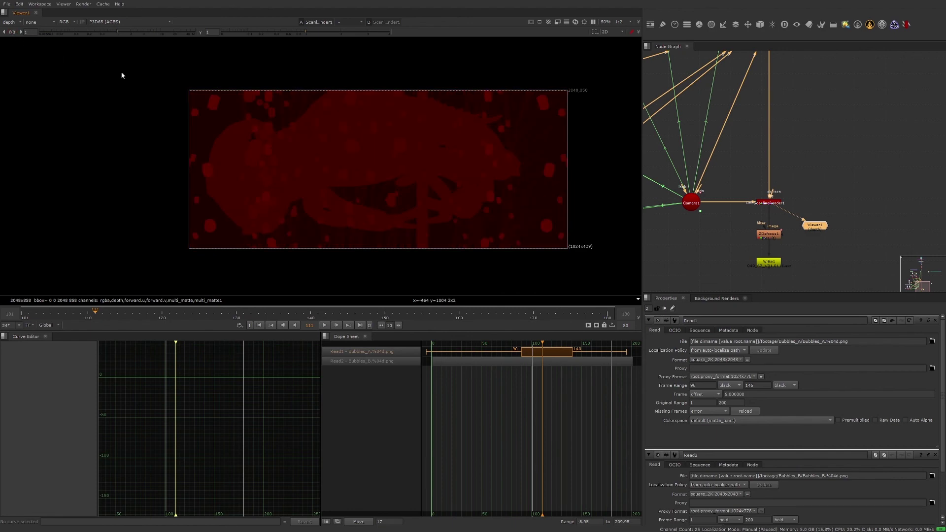
pyautogui.moveTo(757, 193); pyautogui.dragTo(841, 207, button='middle')
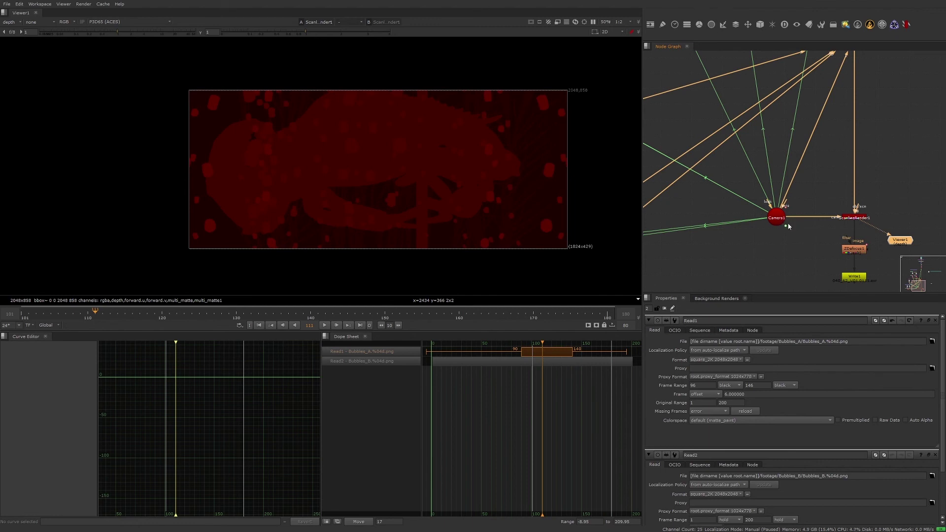
pyautogui.click(857, 255)
pyautogui.press('1')
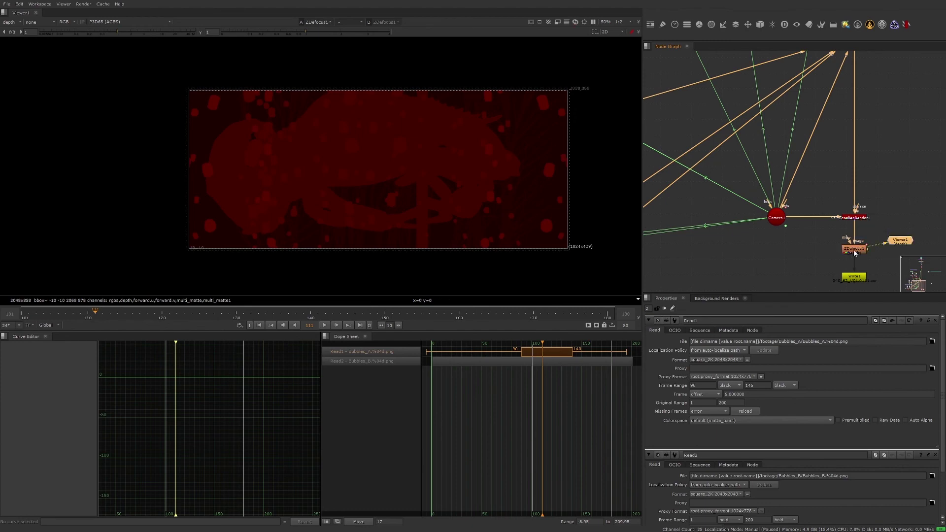
pyautogui.click(11, 22)
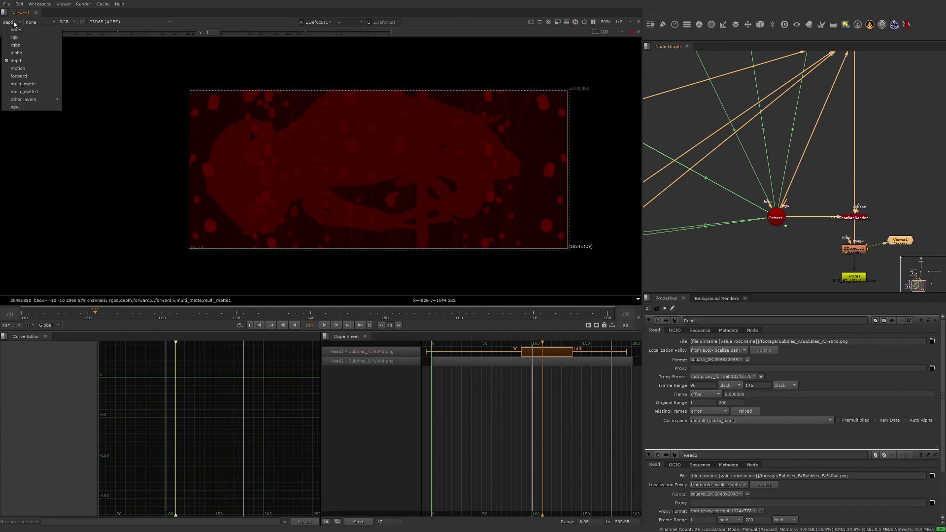
pyautogui.click(31, 45)
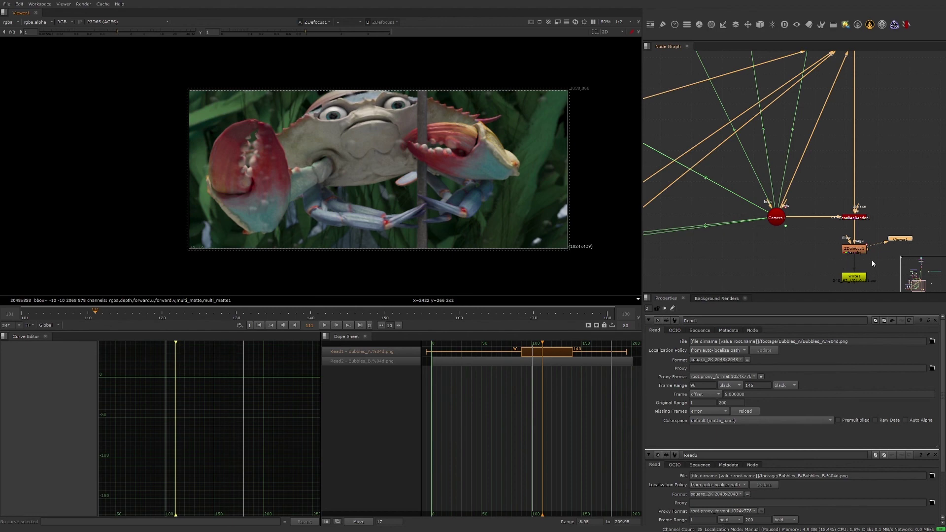
# At frame 101, place ZDefocus1's focal point on the crab's screen-left eye, at about x 822, y 688
pyautogui.click(259, 325)
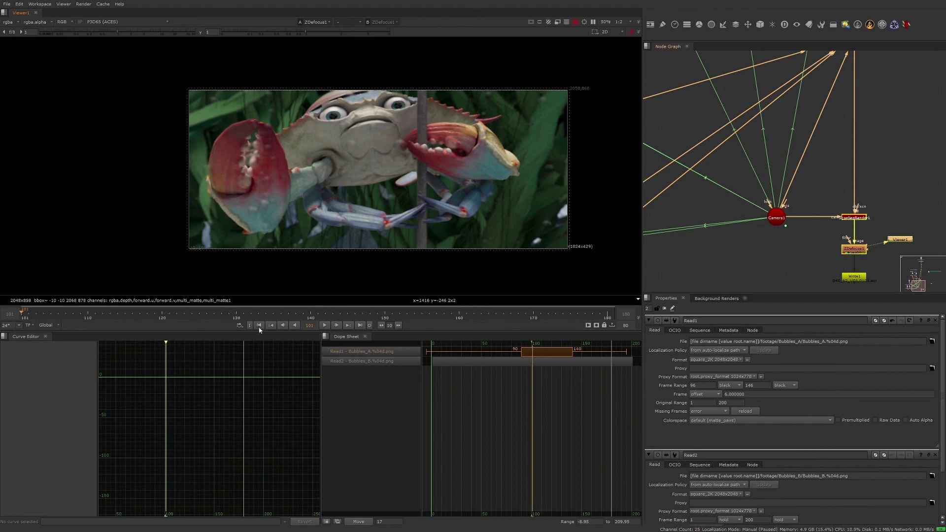
pyautogui.doubleClick(854, 249)
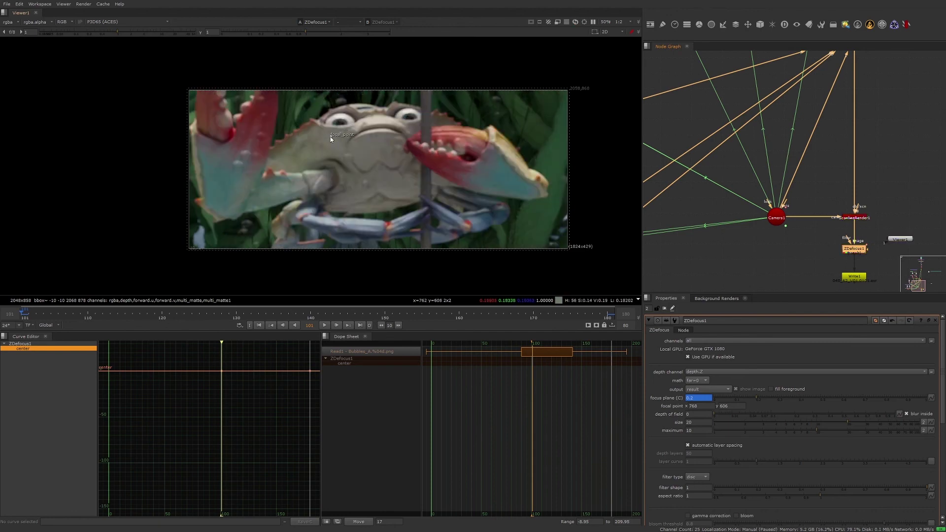
pyautogui.moveTo(329, 136); pyautogui.dragTo(340, 121)
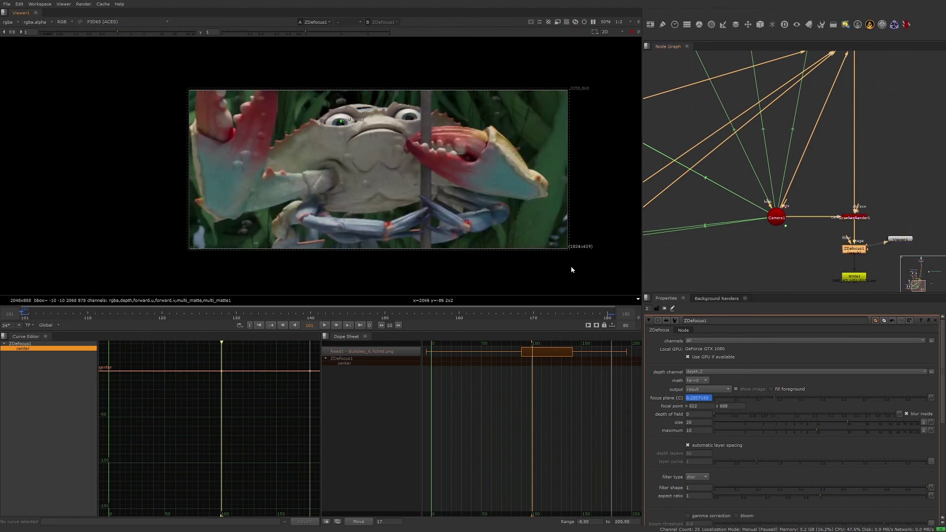
# At frame 180, move ZDefocus1's focal point onto the crab's screen-left eye, at about x 836, y 550
pyautogui.click(607, 314)
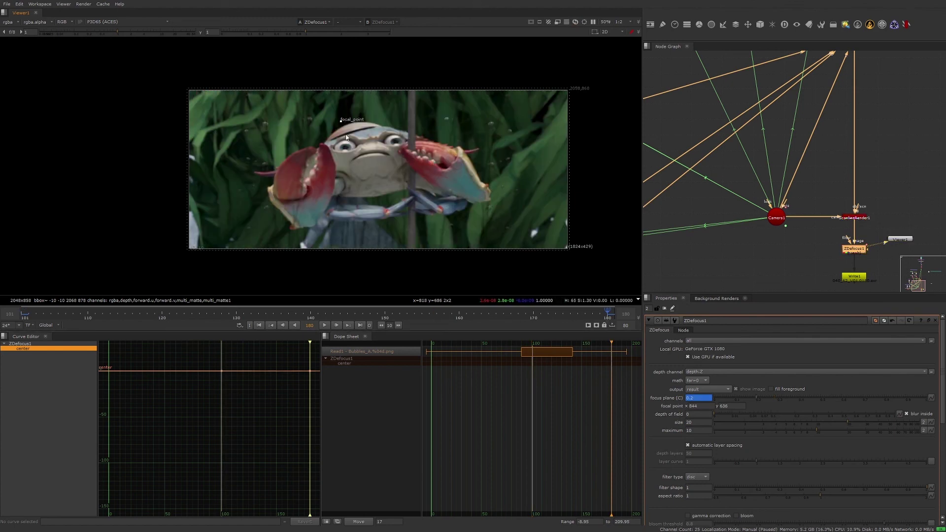
pyautogui.moveTo(341, 121); pyautogui.dragTo(343, 147)
pyautogui.scroll(1, 393, 151)
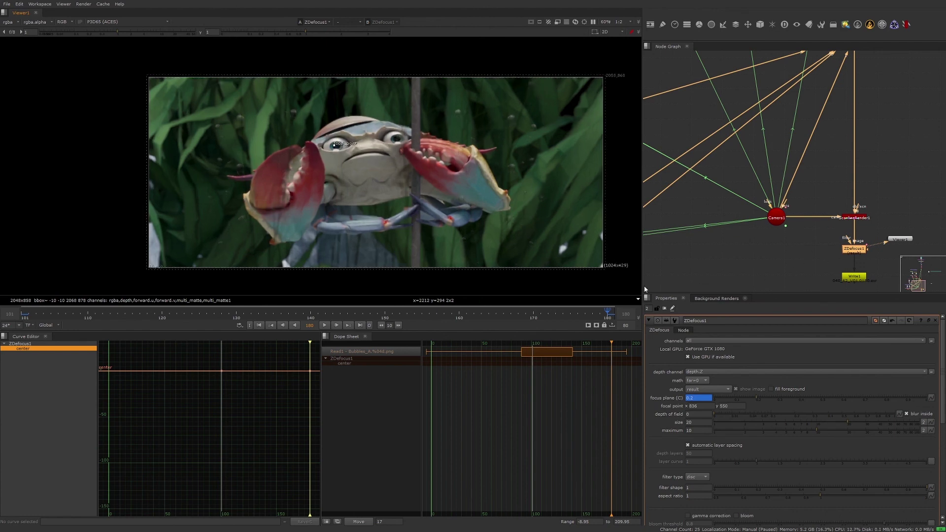
# Review the 040_62_V01 shot notes and select the small node beneath them
pyautogui.scroll(-5, 762, 227)
pyautogui.moveTo(832, 202); pyautogui.dragTo(794, 206, button='middle')
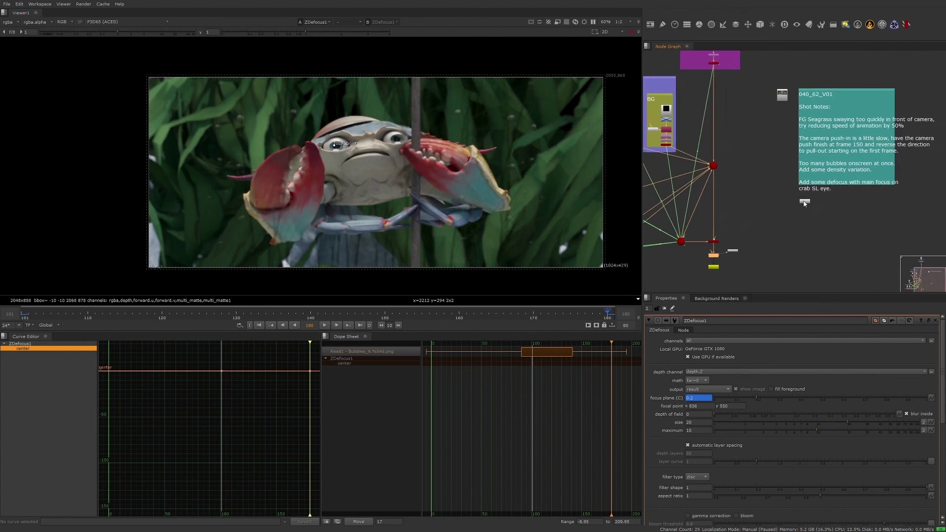
pyautogui.click(803, 204)
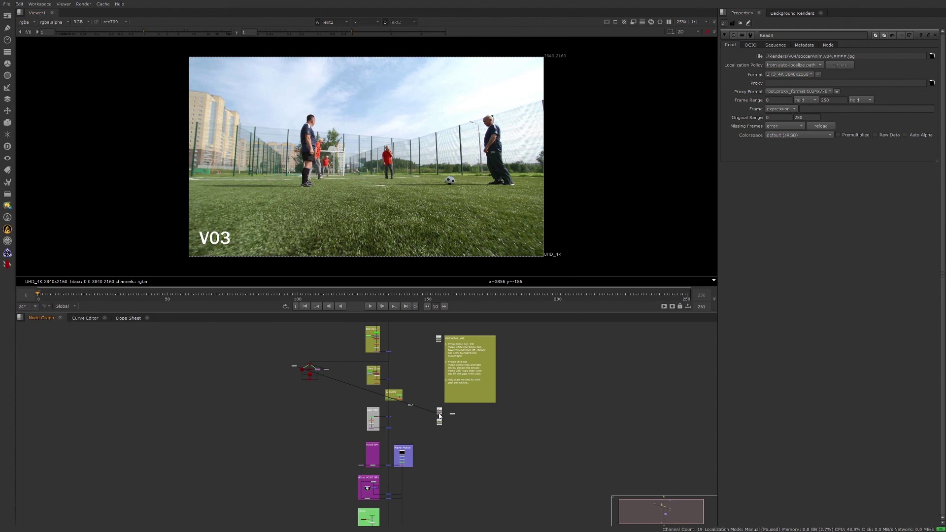
# Play the V03 version of the soccer field shot
pyautogui.click(372, 308)
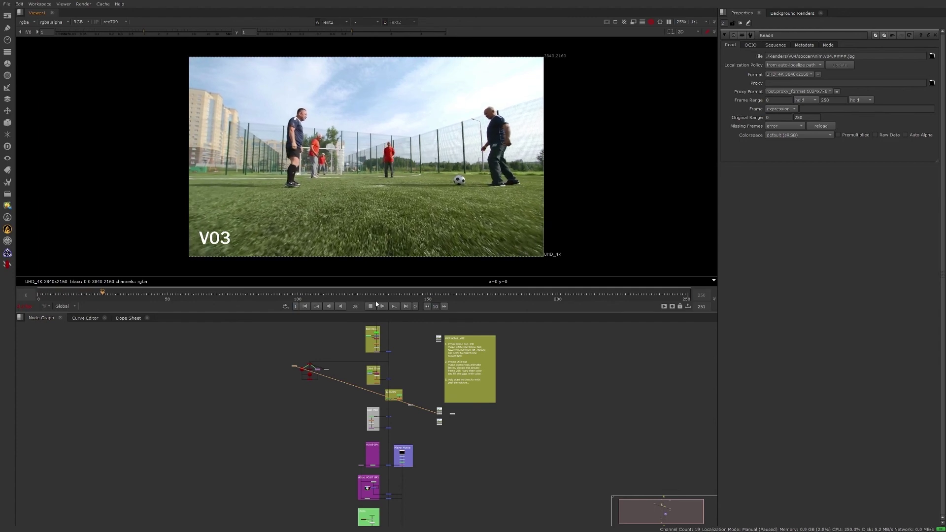